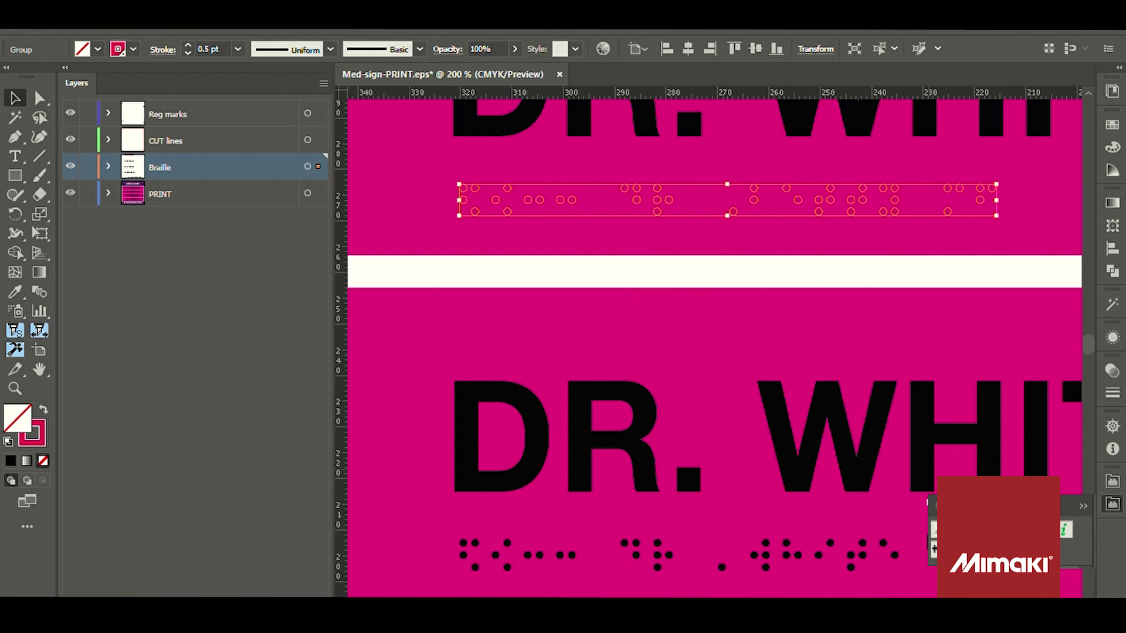
Step: Expand the Braille layer, select all its Braille objects, then clear the selection
{"action": "left_click", "coordinate": [109, 166]}
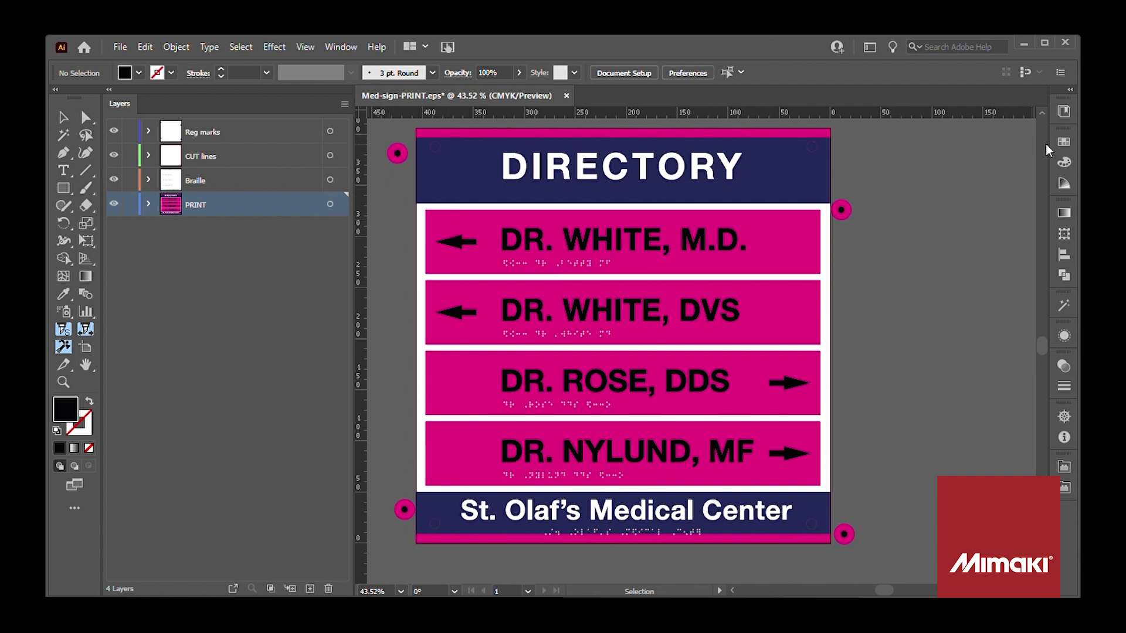
{"action": "left_click", "coordinate": [330, 179]}
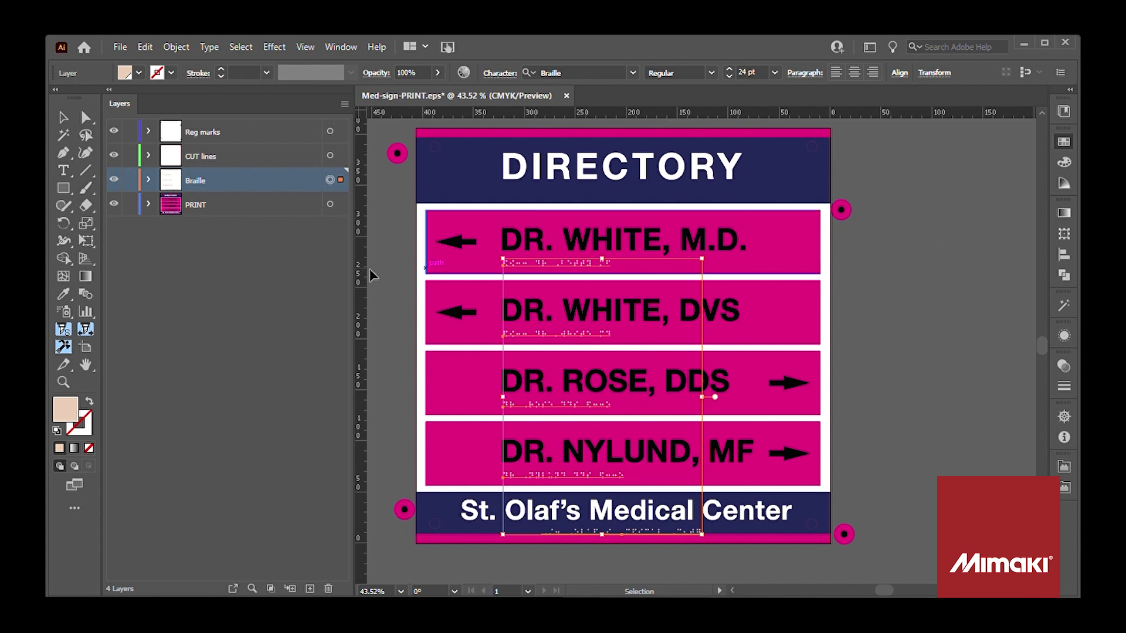
{"action": "left_click", "coordinate": [376, 176]}
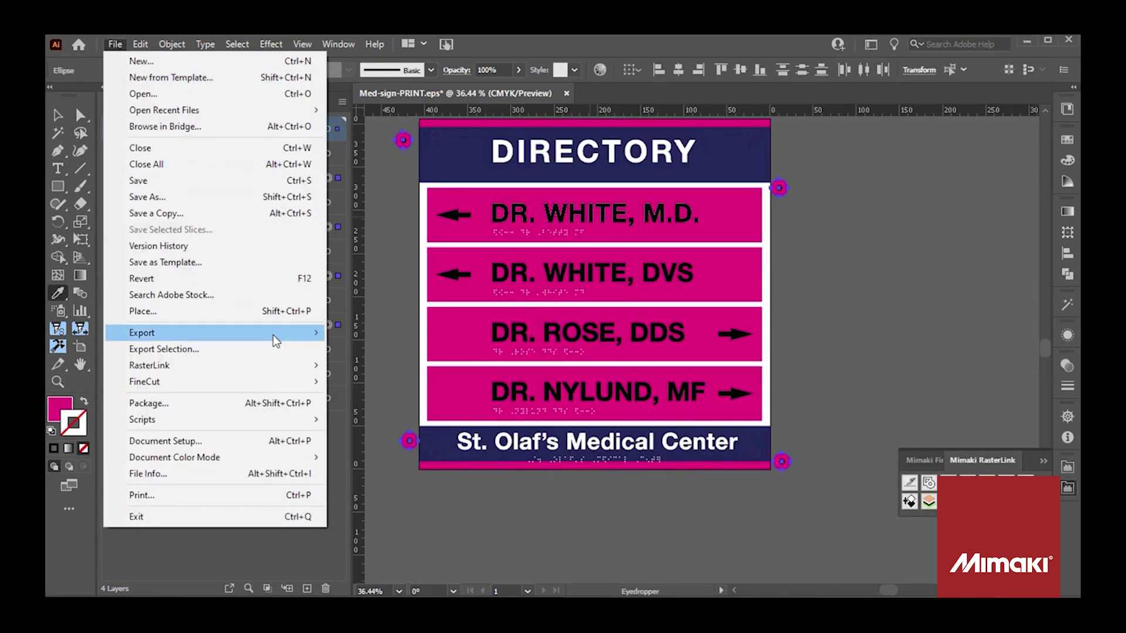
{"action": "mouse_move", "coordinate": [311, 464]}
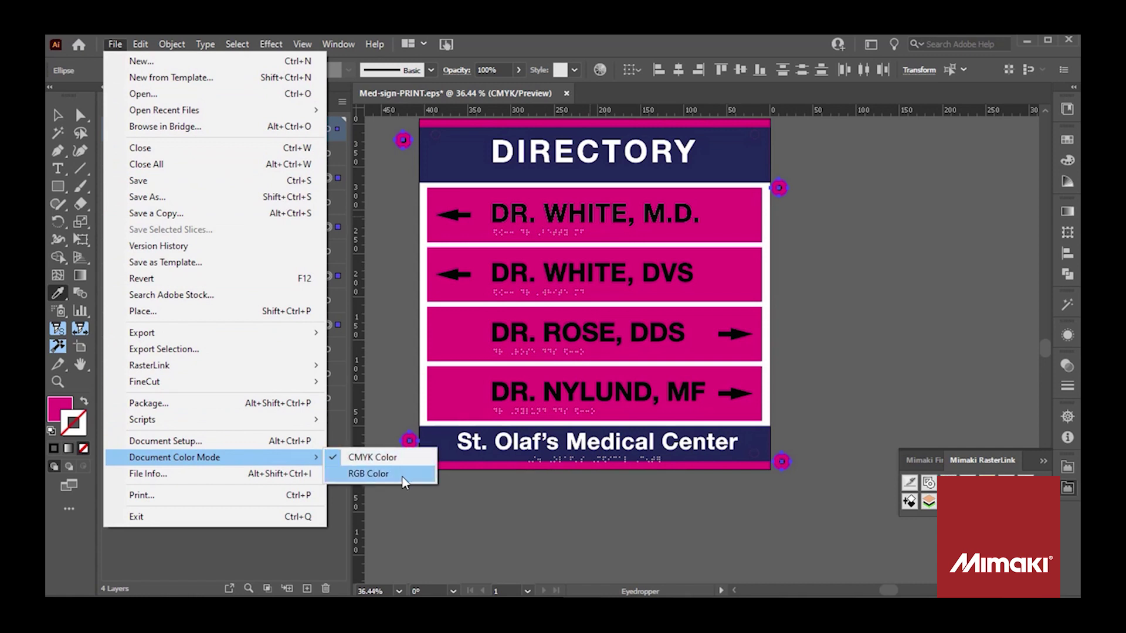
Step: Switch to RGB, hide the Braille and CUT lines layers, then return the document to CMYK
{"action": "left_click", "coordinate": [369, 474]}
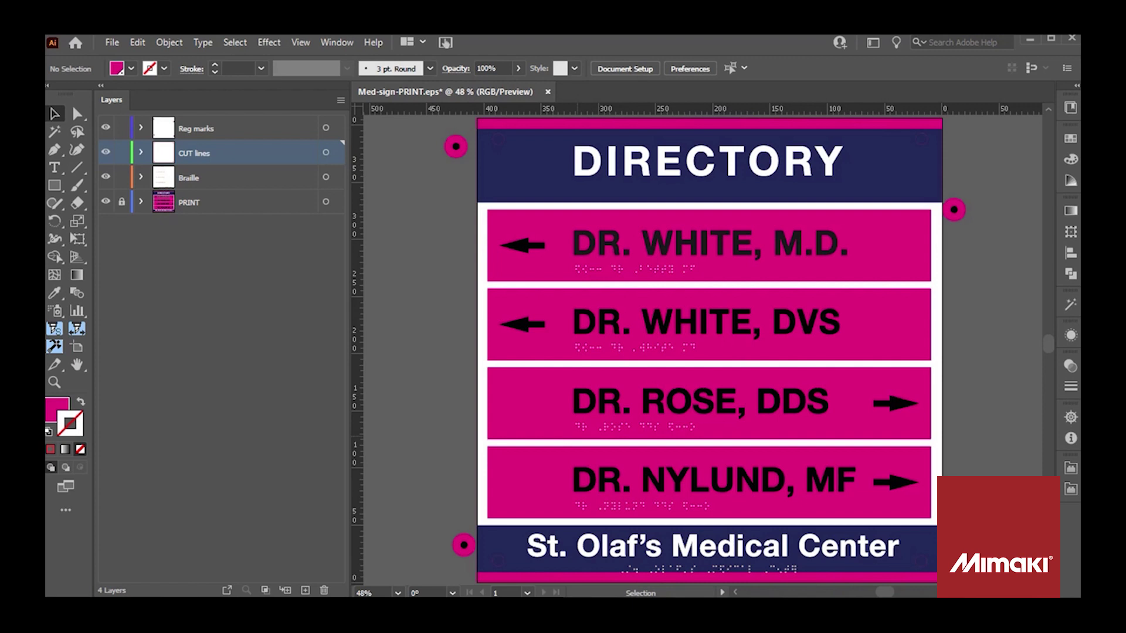
{"action": "left_click", "coordinate": [106, 177]}
{"action": "left_click", "coordinate": [106, 153]}
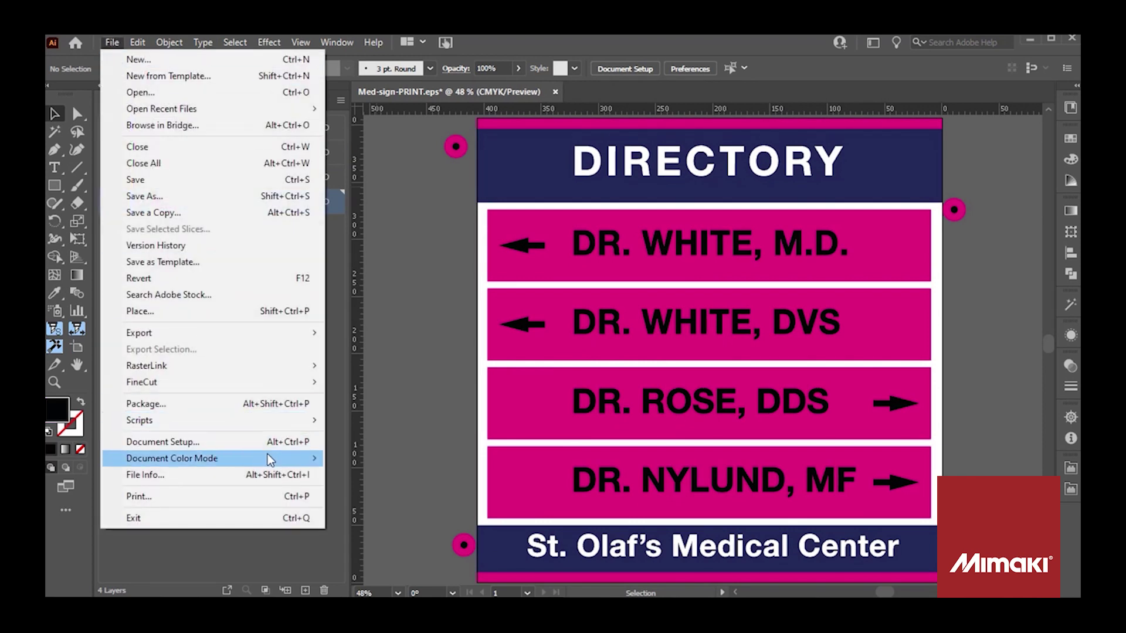
{"action": "mouse_move", "coordinate": [275, 458]}
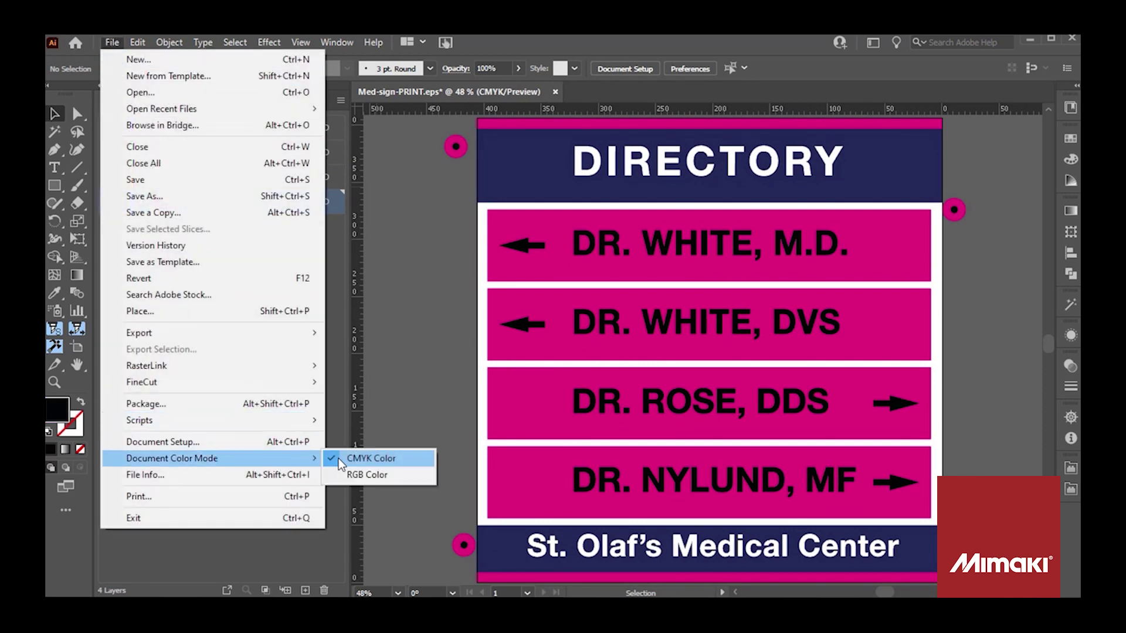
{"action": "left_click", "coordinate": [380, 460]}
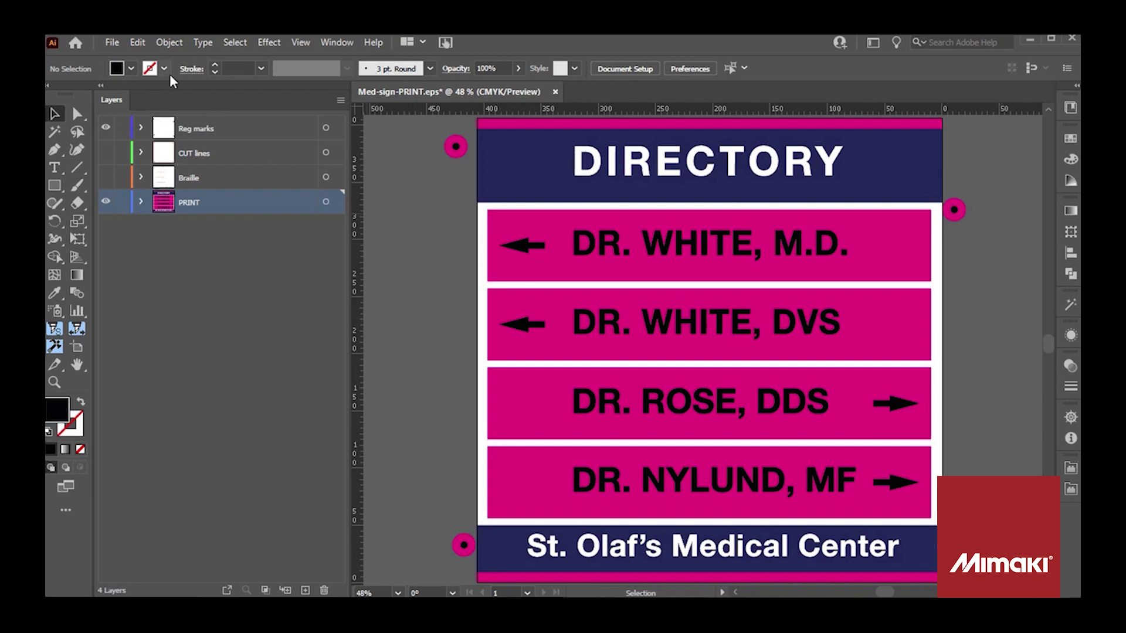
{"action": "left_click", "coordinate": [112, 42]}
Step: Save the print artwork as an EPS file using artboards
{"action": "left_click", "coordinate": [160, 196]}
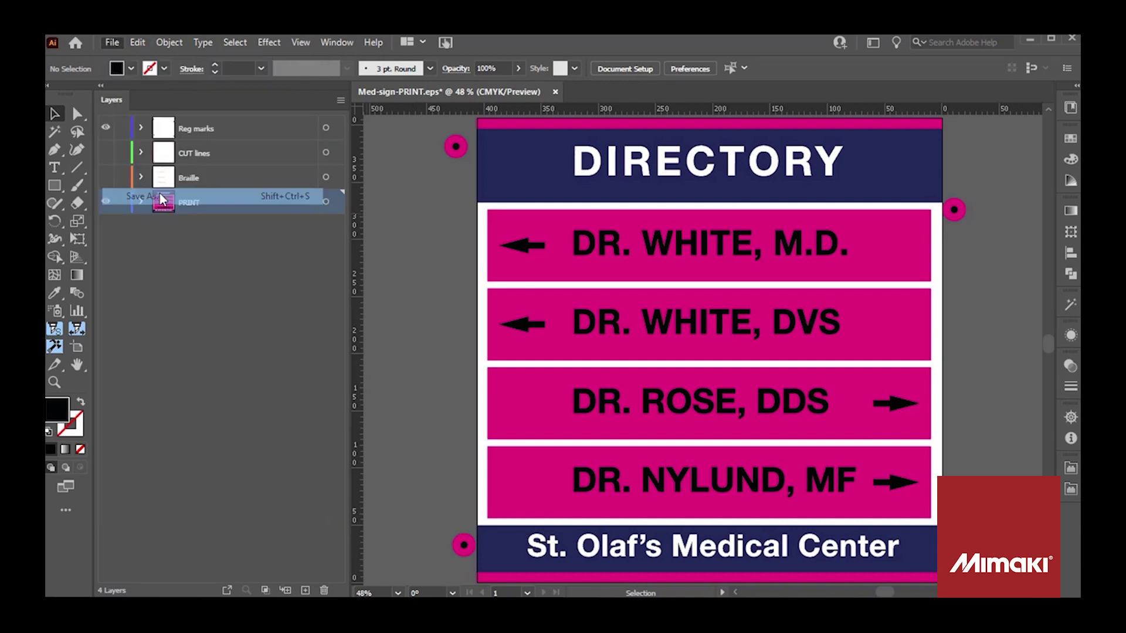
{"action": "left_click", "coordinate": [208, 350]}
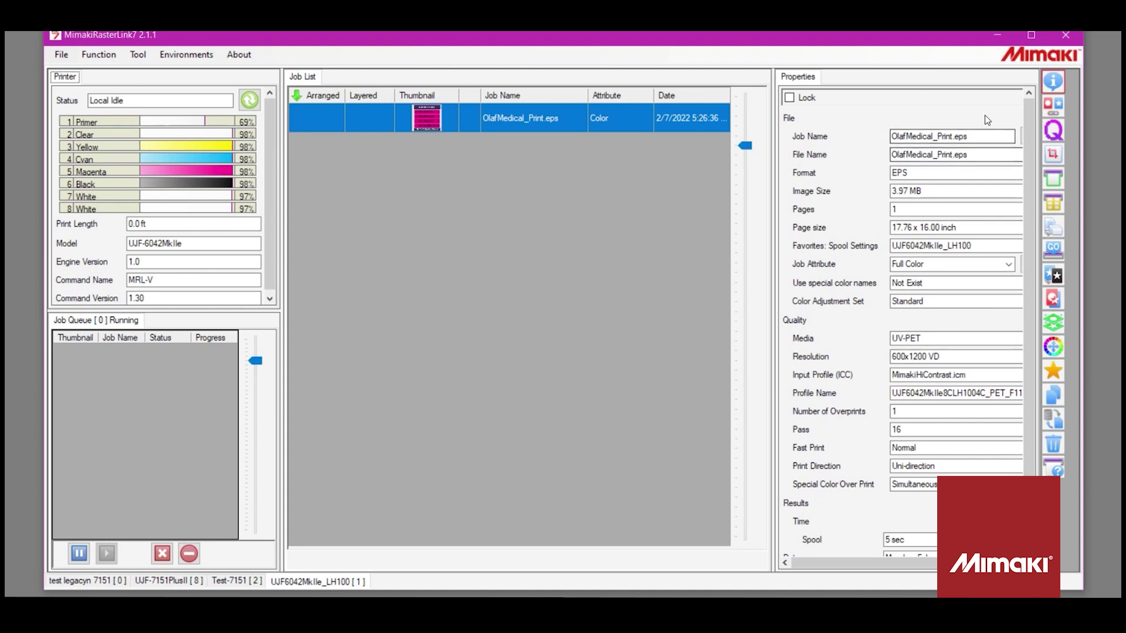
Step: Replace the White2 spot colour with 80% White ink in both channels and enable blink indication
{"action": "left_click", "coordinate": [1055, 346]}
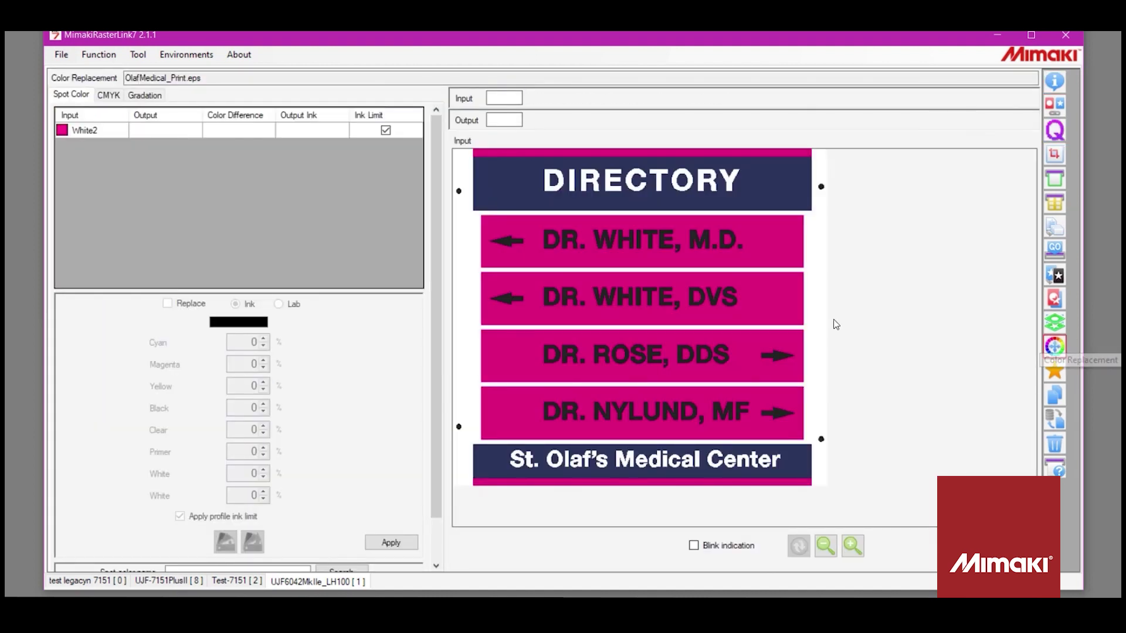
{"action": "left_click", "coordinate": [94, 130]}
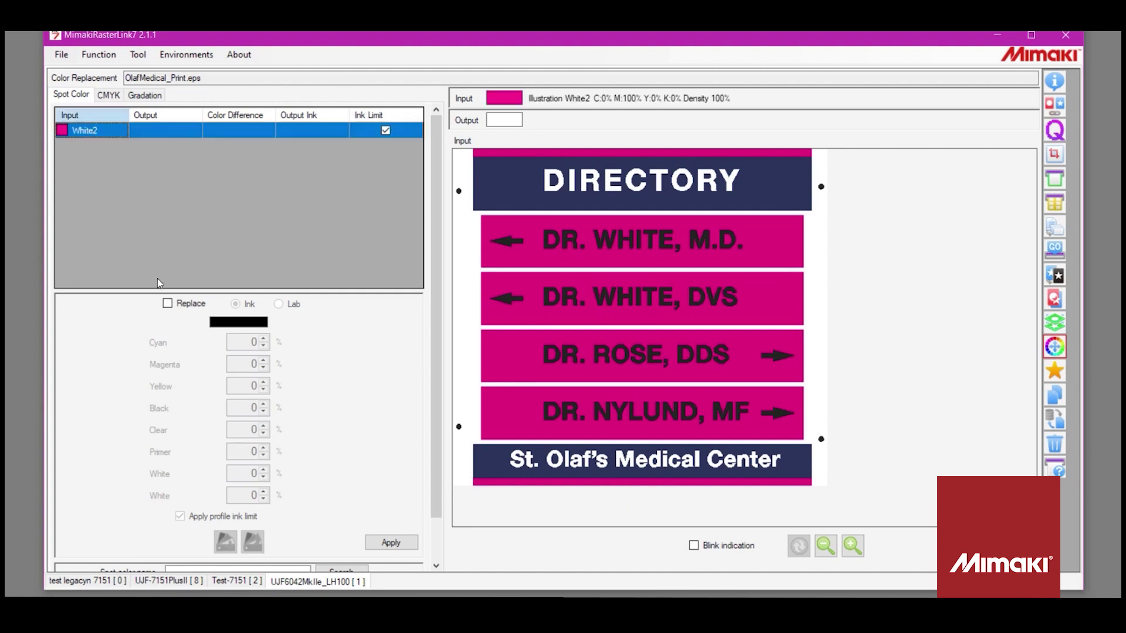
{"action": "left_click", "coordinate": [168, 303]}
{"action": "left_click_drag", "start_coordinate": [239, 473], "coordinate": [318, 472]}
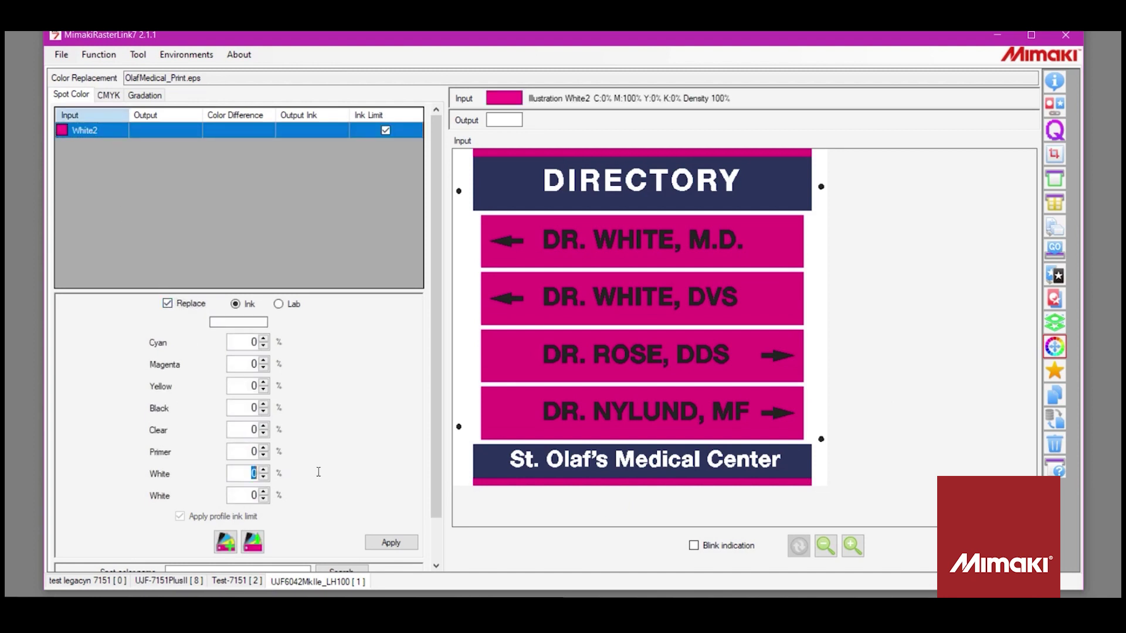
{"action": "type", "text": "80"}
{"action": "key", "text": "Tab"}
{"action": "type", "text": "8"}
{"action": "left_click", "coordinate": [388, 543]}
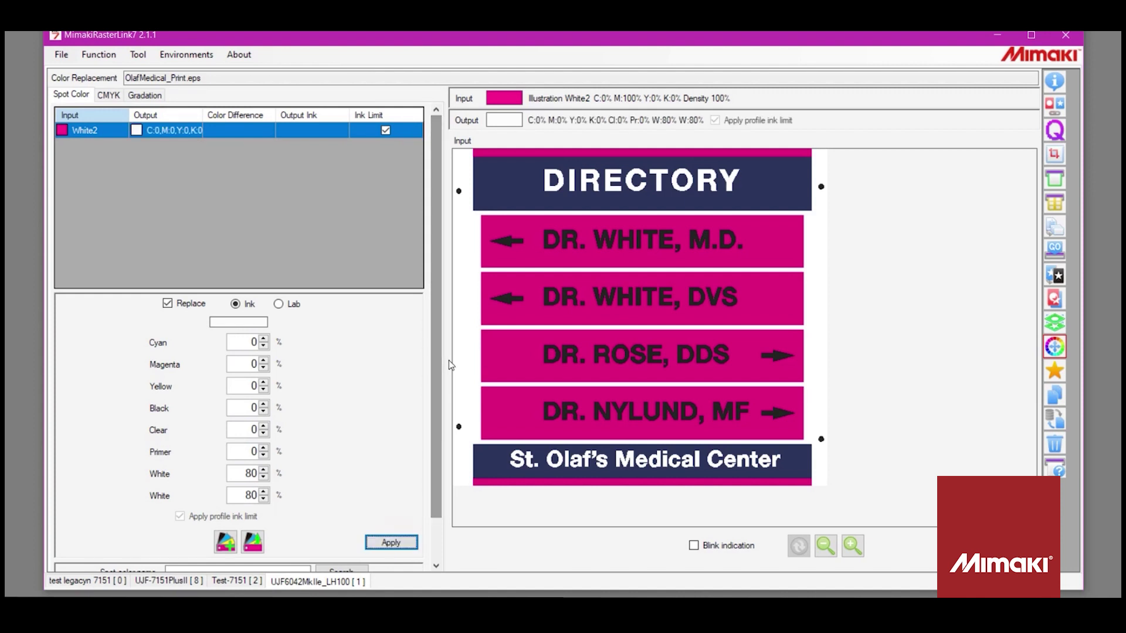
{"action": "left_click", "coordinate": [694, 546]}
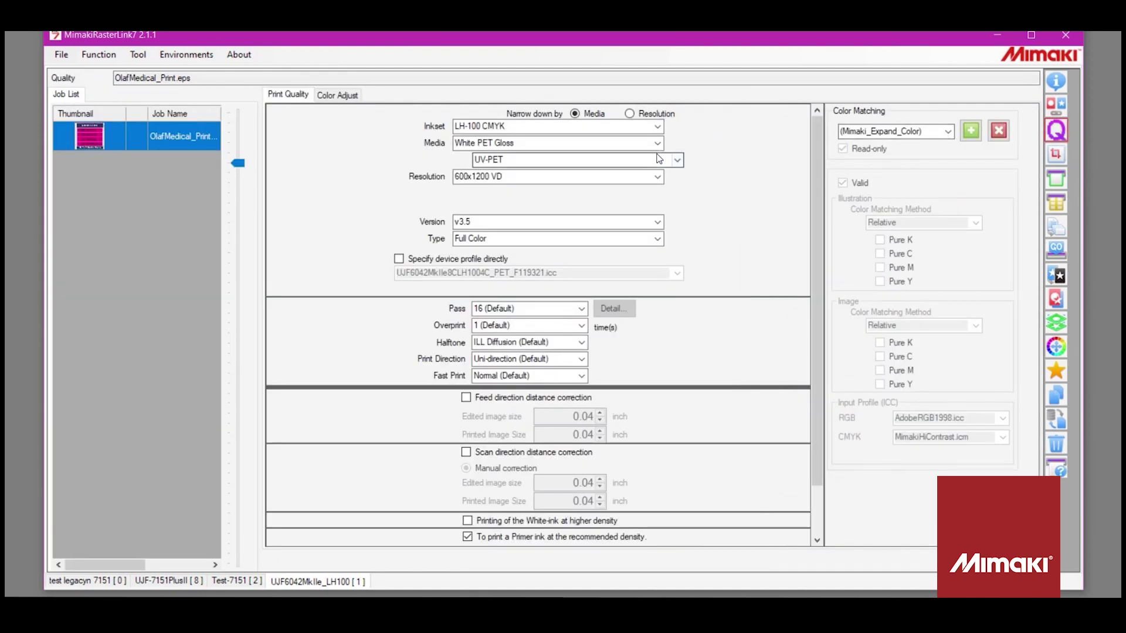
Step: Review the media and resolution options, keeping 600x1200 VD resolution
{"action": "left_click", "coordinate": [657, 144]}
{"action": "left_click", "coordinate": [655, 158]}
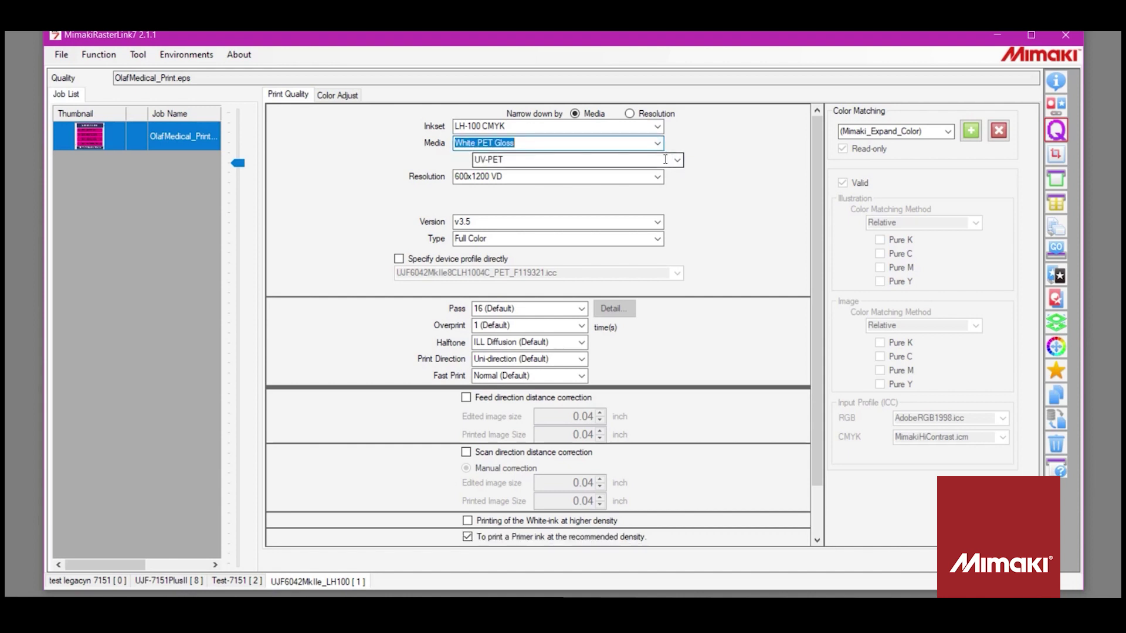
{"action": "left_click", "coordinate": [675, 161]}
{"action": "left_click", "coordinate": [660, 168]}
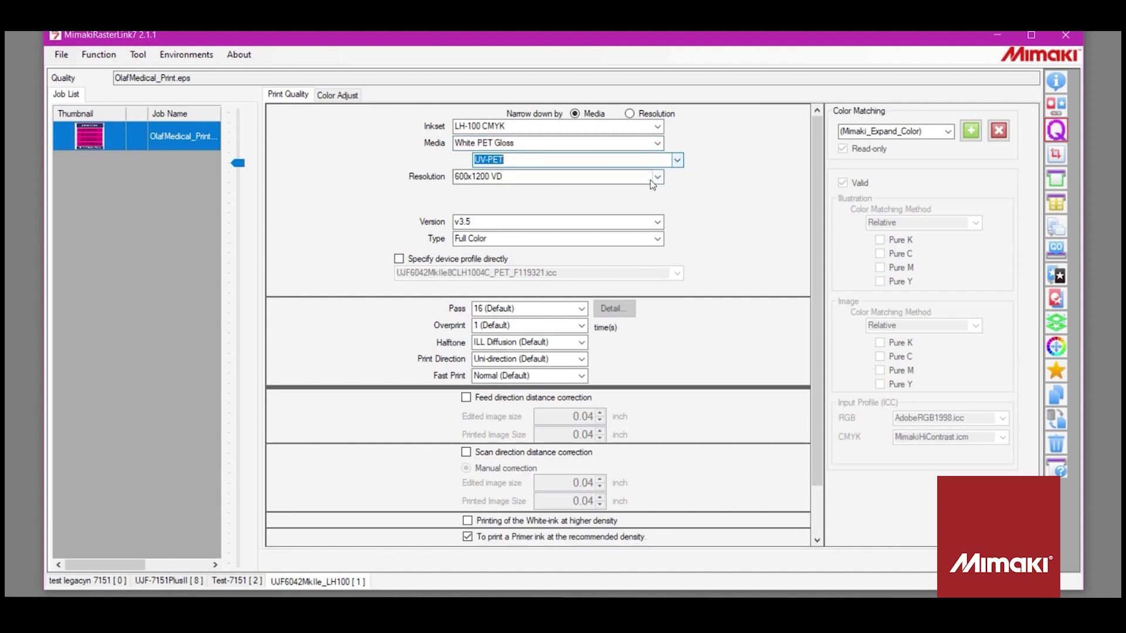
{"action": "left_click", "coordinate": [657, 176]}
{"action": "left_click", "coordinate": [656, 176]}
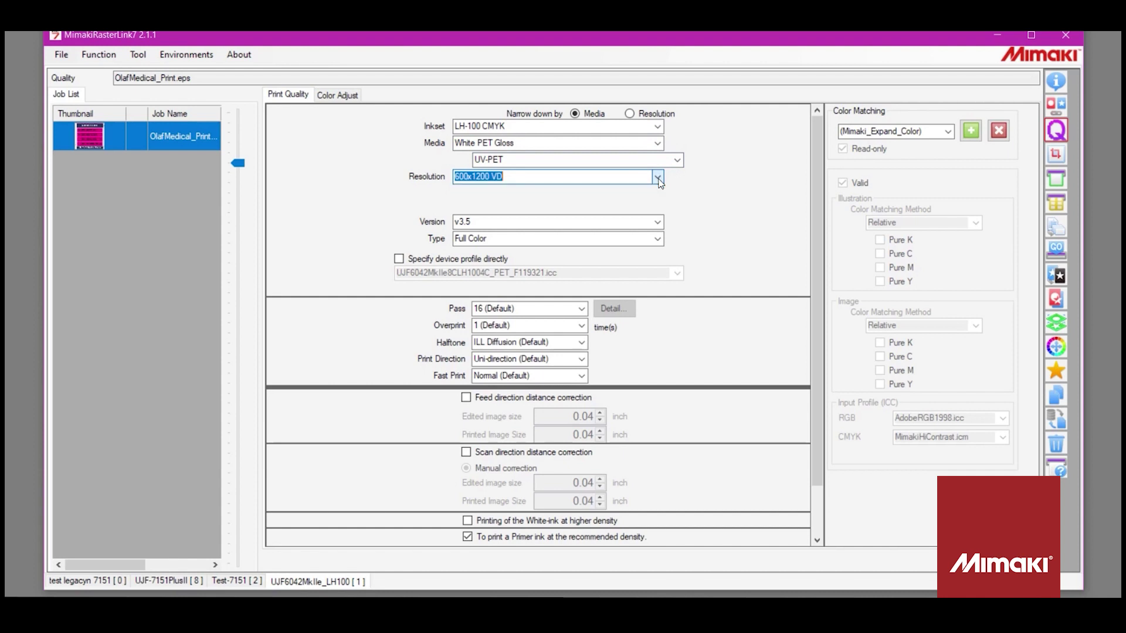
Step: Mirror the sign image and offset it 1.000 inch in the scan direction
{"action": "left_click", "coordinate": [1041, 179]}
{"action": "left_click_drag", "start_coordinate": [463, 317], "coordinate": [514, 294]}
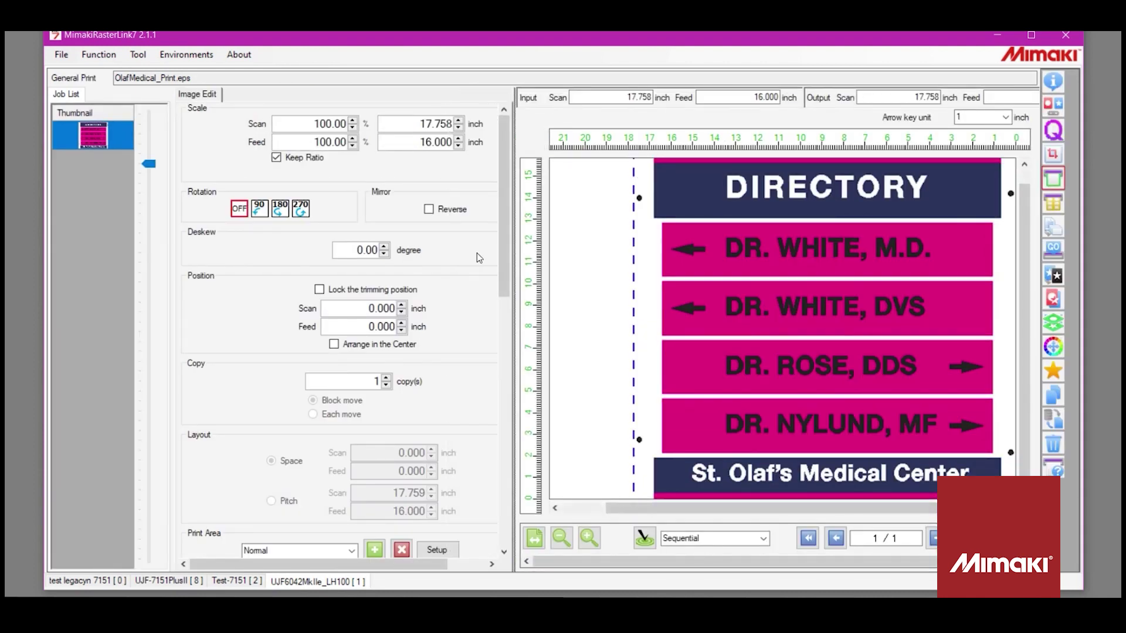
{"action": "left_click", "coordinate": [429, 210]}
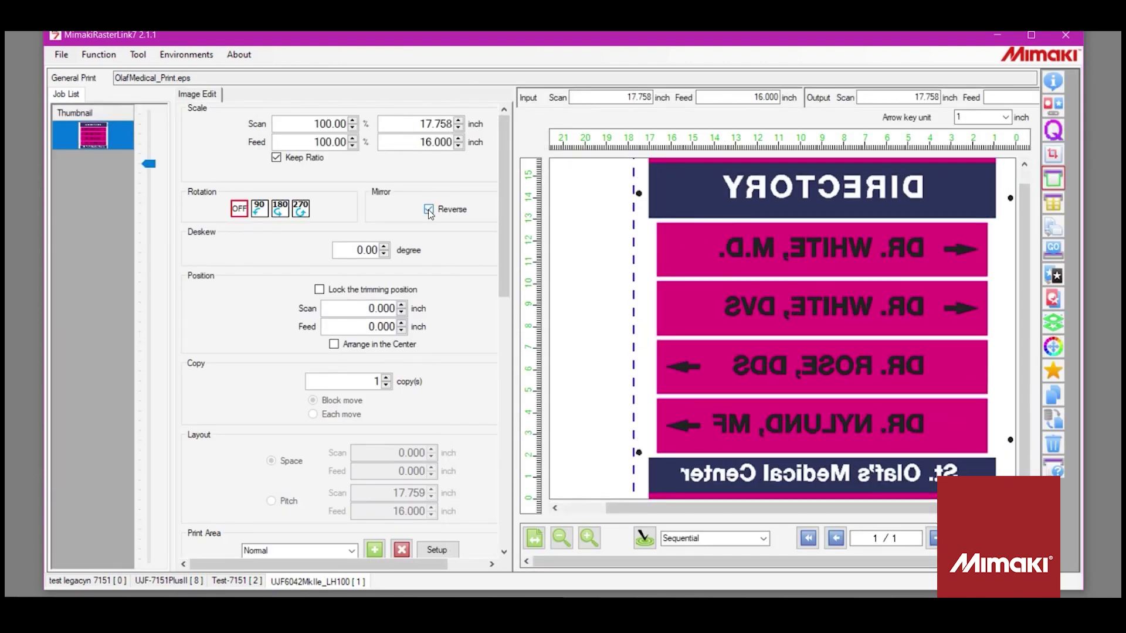
{"action": "left_click", "coordinate": [402, 305]}
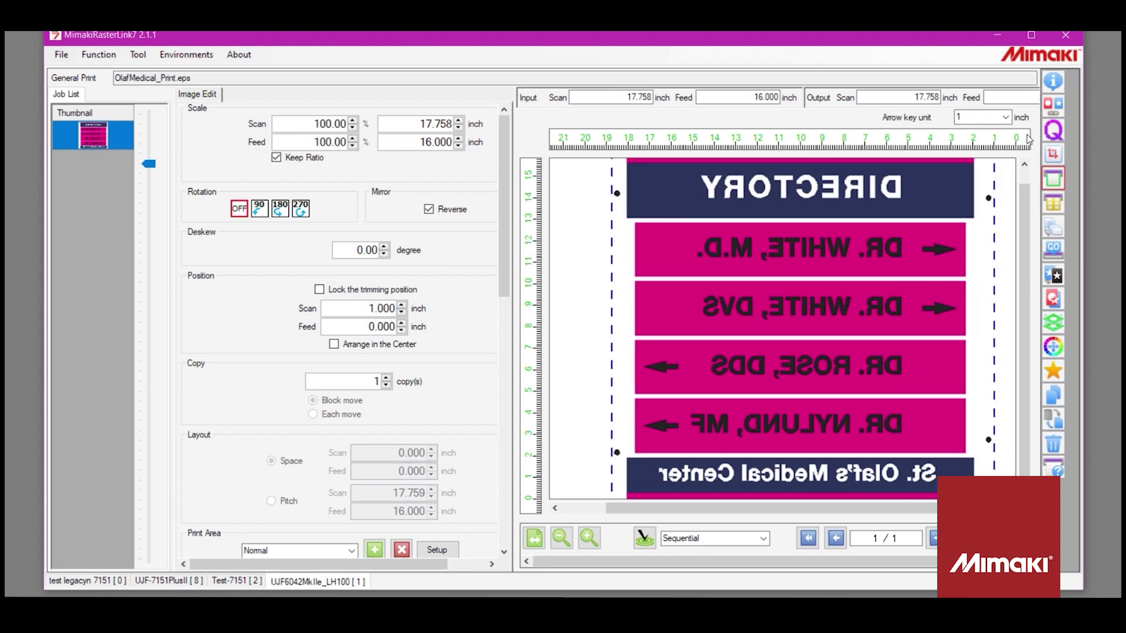
{"action": "left_click", "coordinate": [1054, 252]}
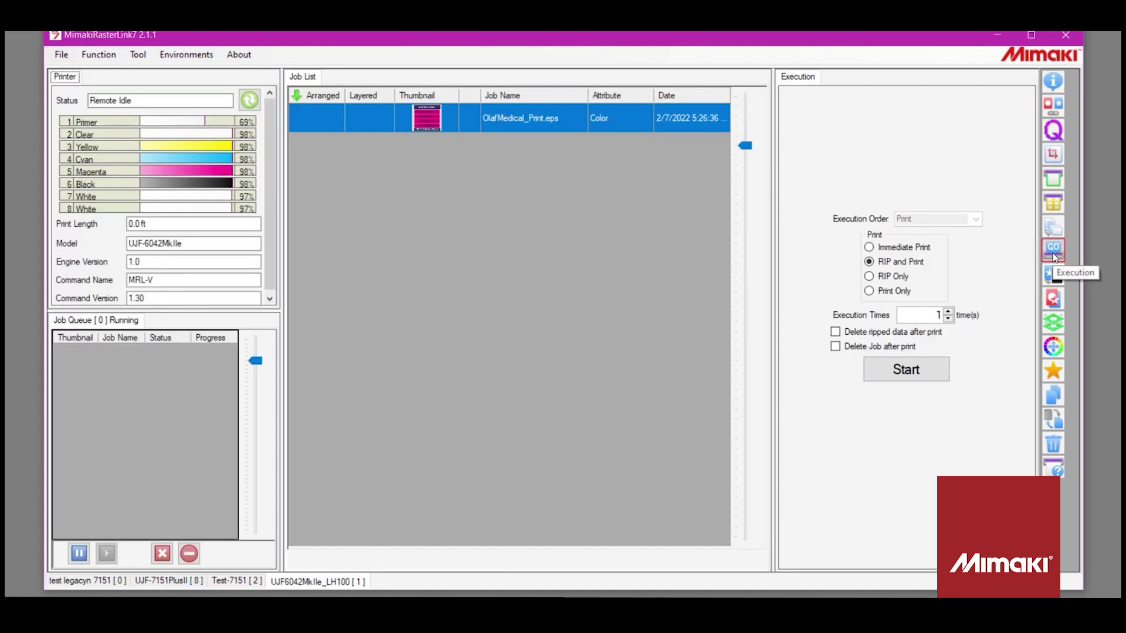
Step: Start the RIP and Print job for OlafMedical_Print.eps
{"action": "left_click", "coordinate": [925, 374]}
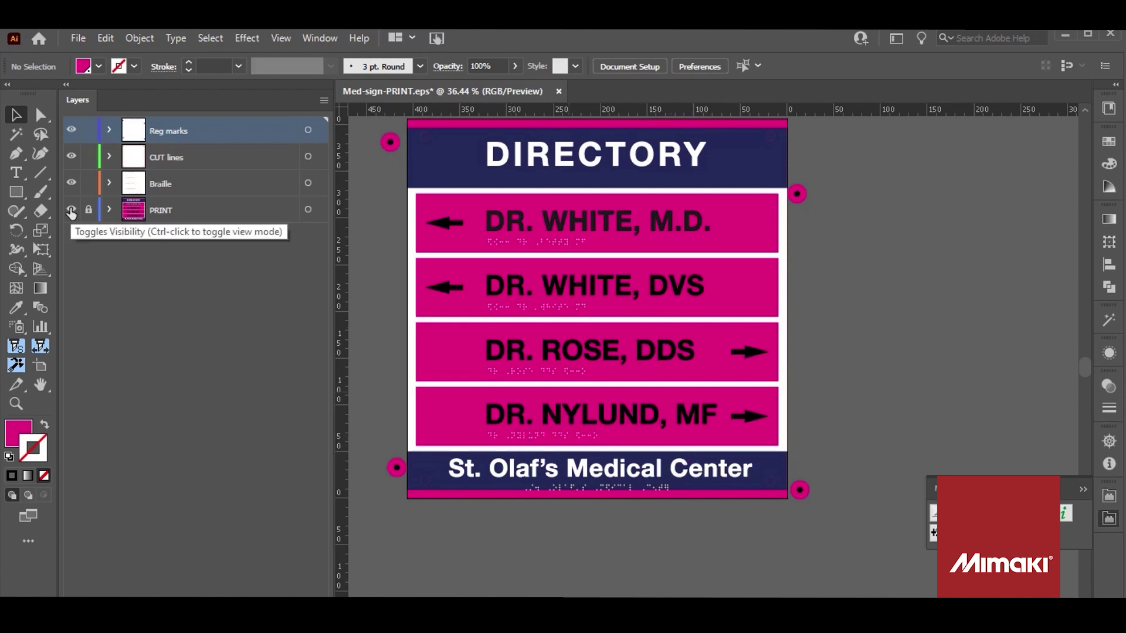
Step: Hide the PRINT and Braille layers, switch to RGB mode, and select all CUT lines artwork
{"action": "left_click", "coordinate": [71, 210]}
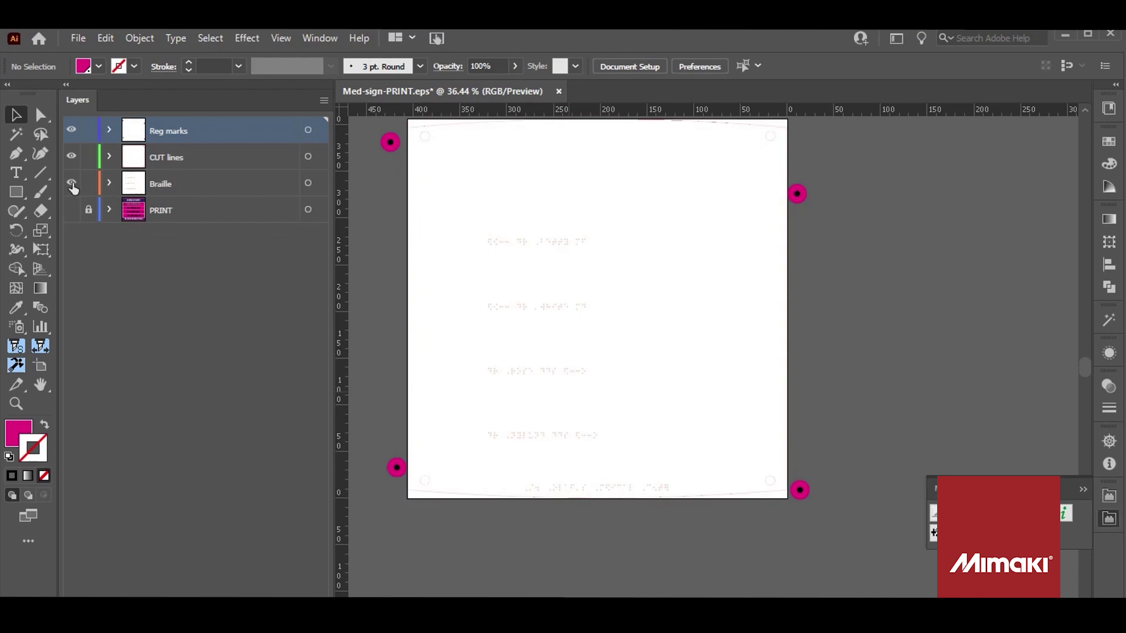
{"action": "left_click", "coordinate": [71, 184]}
{"action": "left_click", "coordinate": [308, 157]}
{"action": "left_click", "coordinate": [78, 39]}
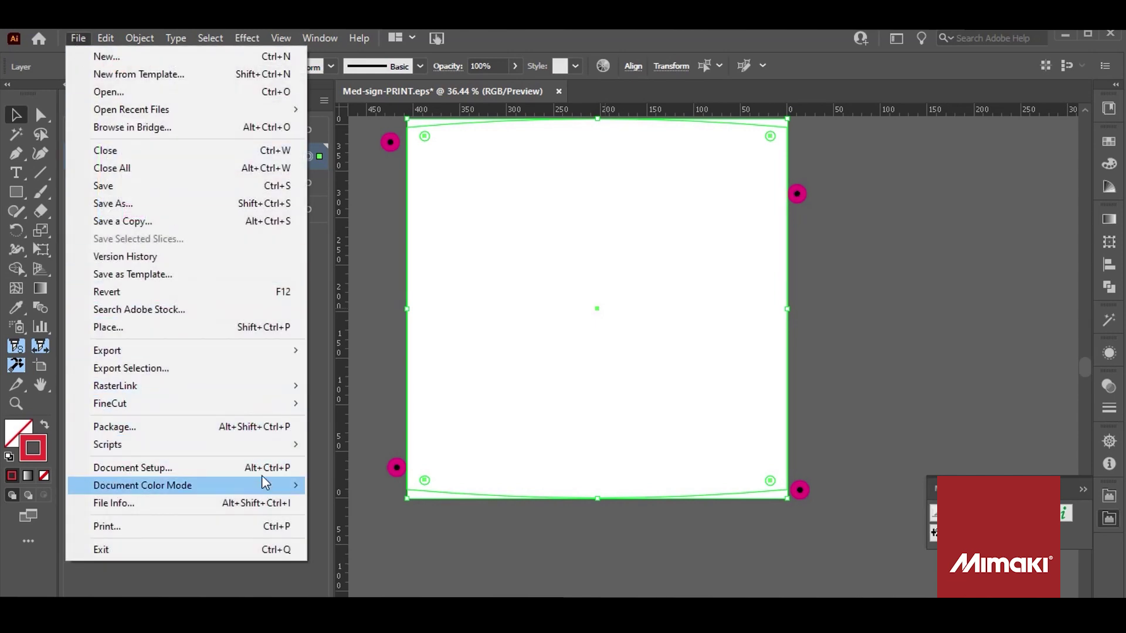
{"action": "mouse_move", "coordinate": [279, 485]}
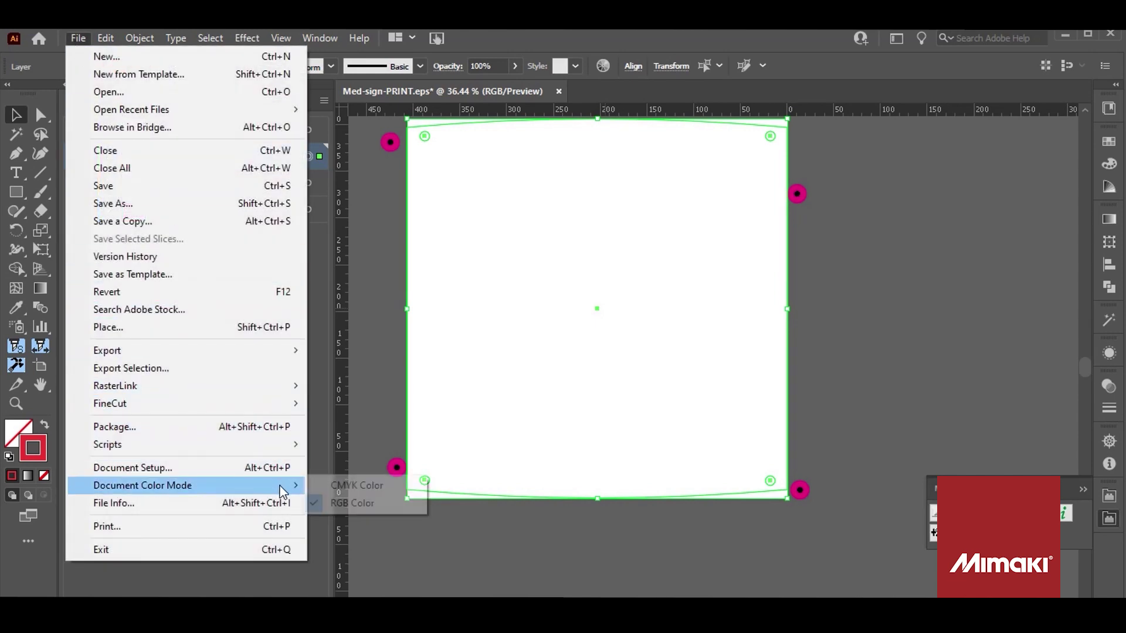
{"action": "left_click", "coordinate": [338, 503]}
{"action": "left_click", "coordinate": [284, 249]}
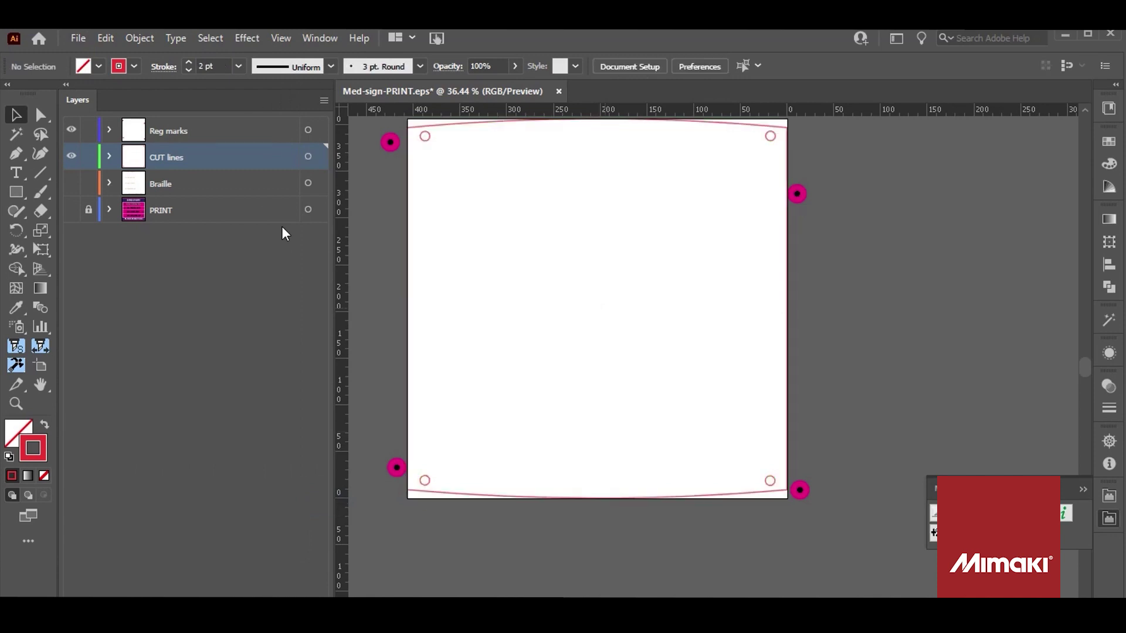
{"action": "left_click", "coordinate": [308, 157]}
Step: Set the cut lines' stroke weight to 0.003 pt
{"action": "left_click", "coordinate": [214, 66]}
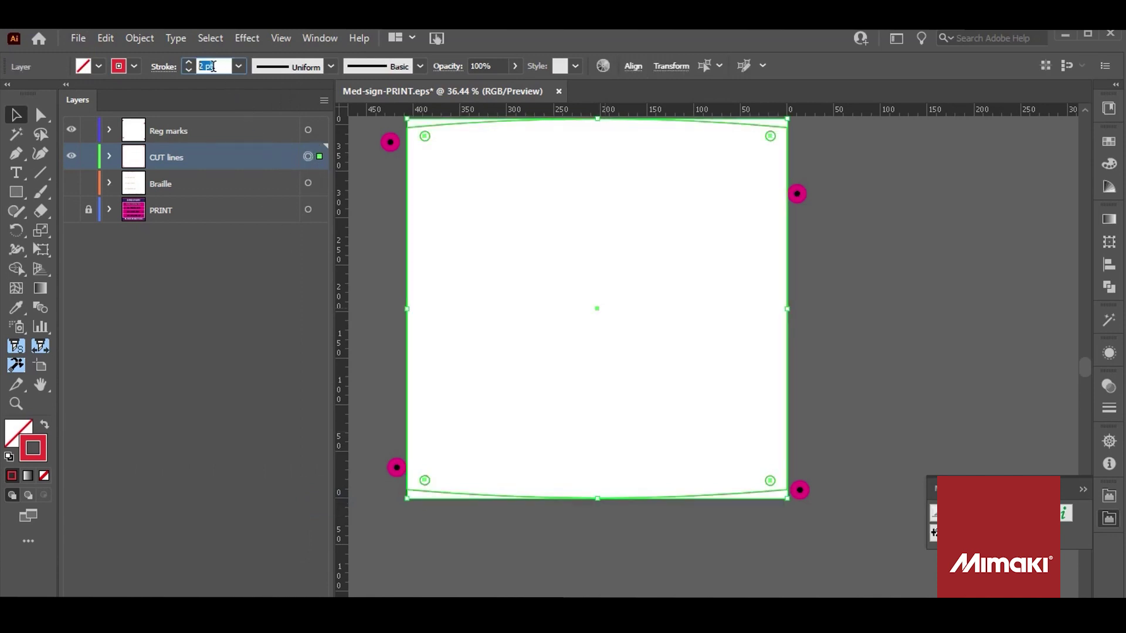
{"action": "type", "text": ".003"}
{"action": "key", "text": "Return"}
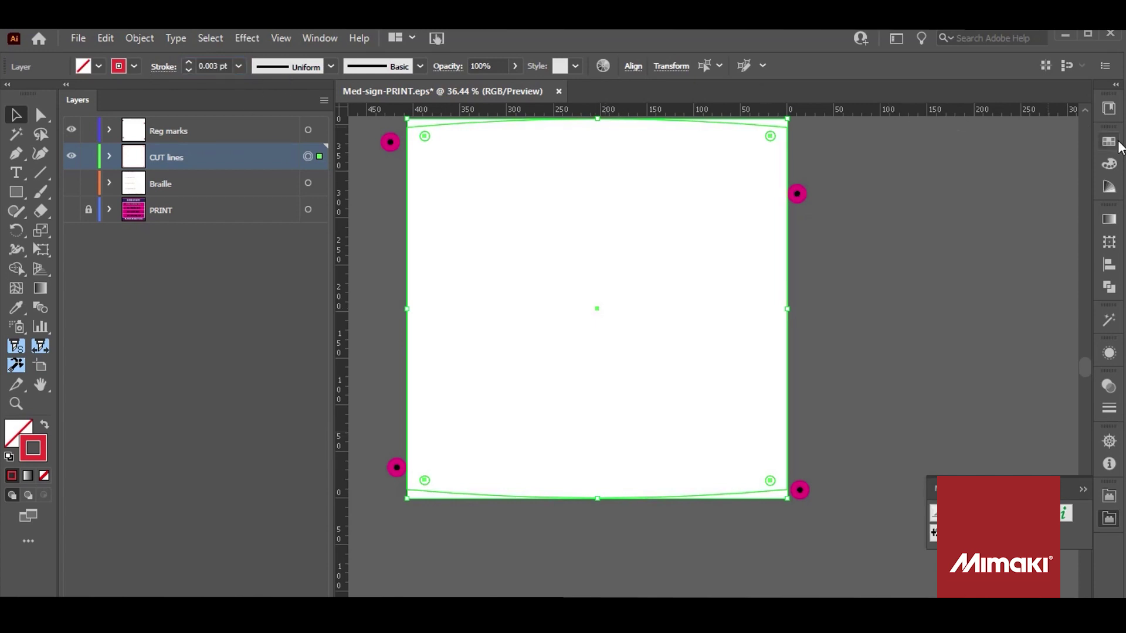
Step: Colour the cut stroke pure RGB red (255, 0, 0), then deselect everything
{"action": "left_click", "coordinate": [1116, 143]}
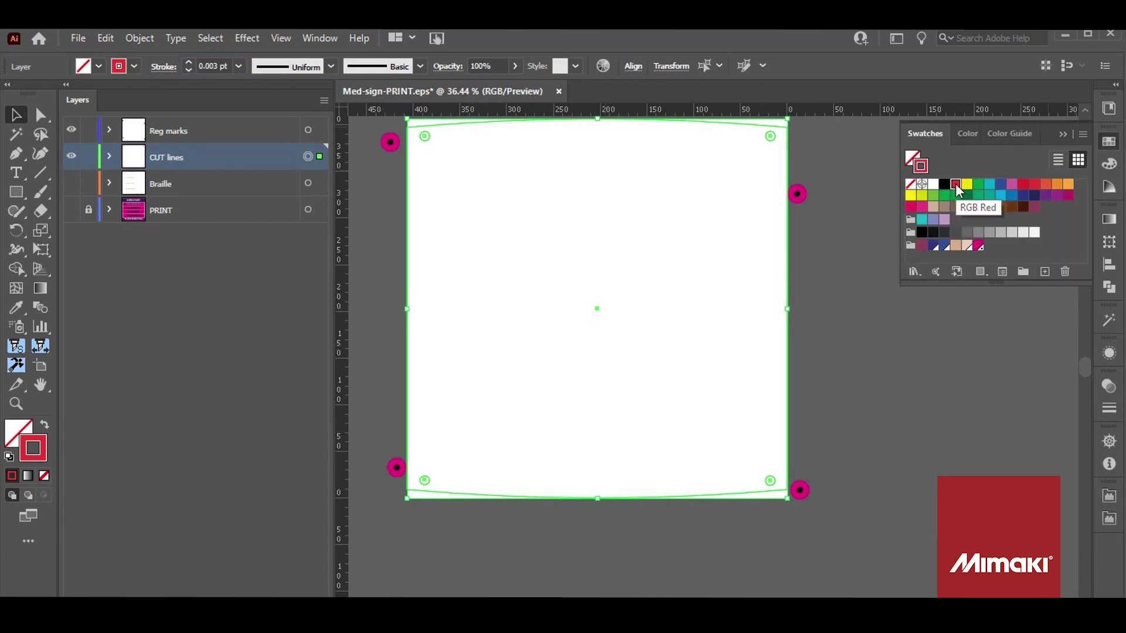
{"action": "left_click", "coordinate": [967, 134]}
{"action": "left_click_drag", "start_coordinate": [1023, 164], "coordinate": [1039, 164]}
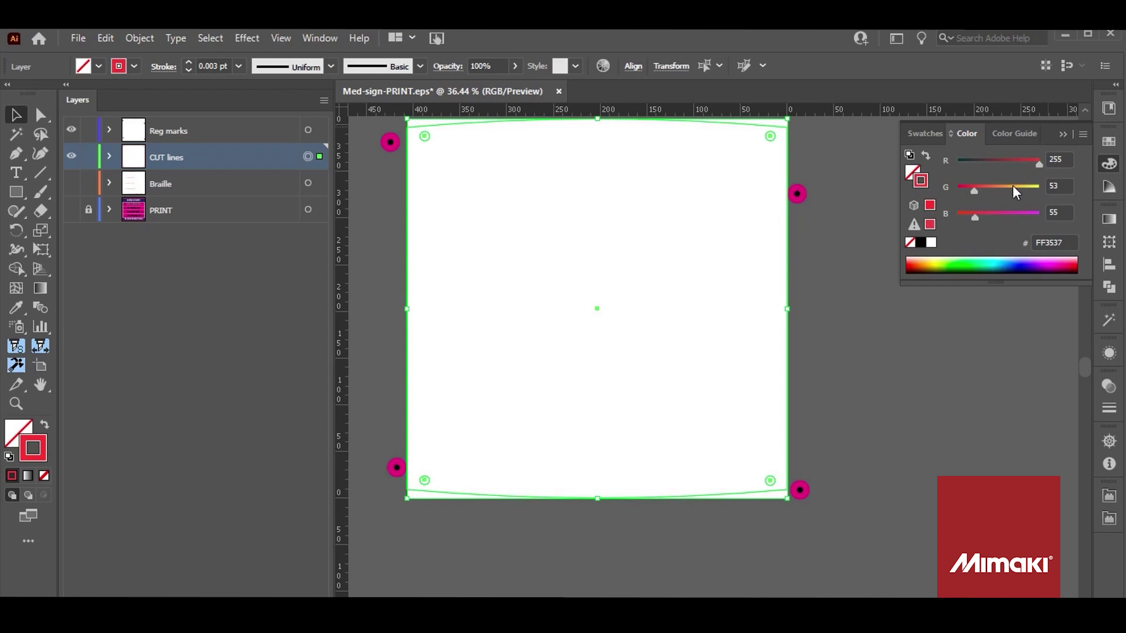
{"action": "mouse_move", "coordinate": [974, 191]}
{"action": "left_mouse_down"}
{"action": "mouse_move", "coordinate": [957, 191]}
{"action": "mouse_move", "coordinate": [957, 218]}
{"action": "left_mouse_up"}
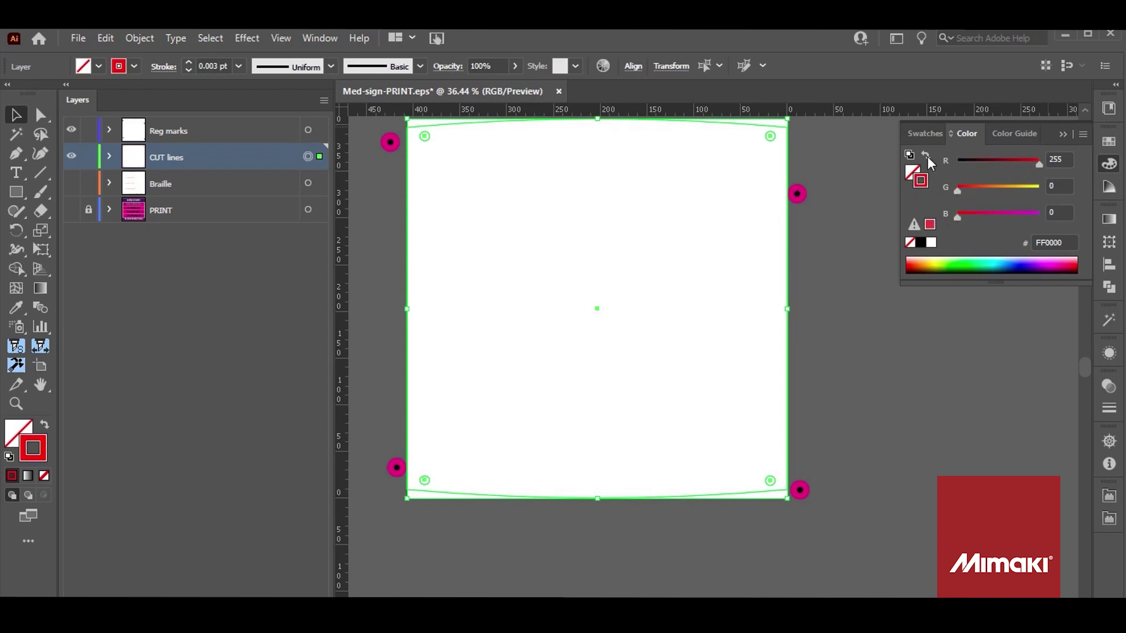
{"action": "left_click", "coordinate": [925, 134]}
{"action": "key", "text": "ctrl+shift+a"}
Step: Expand the Reg marks layer and hide all four pink registration ellipses
{"action": "left_click", "coordinate": [110, 130]}
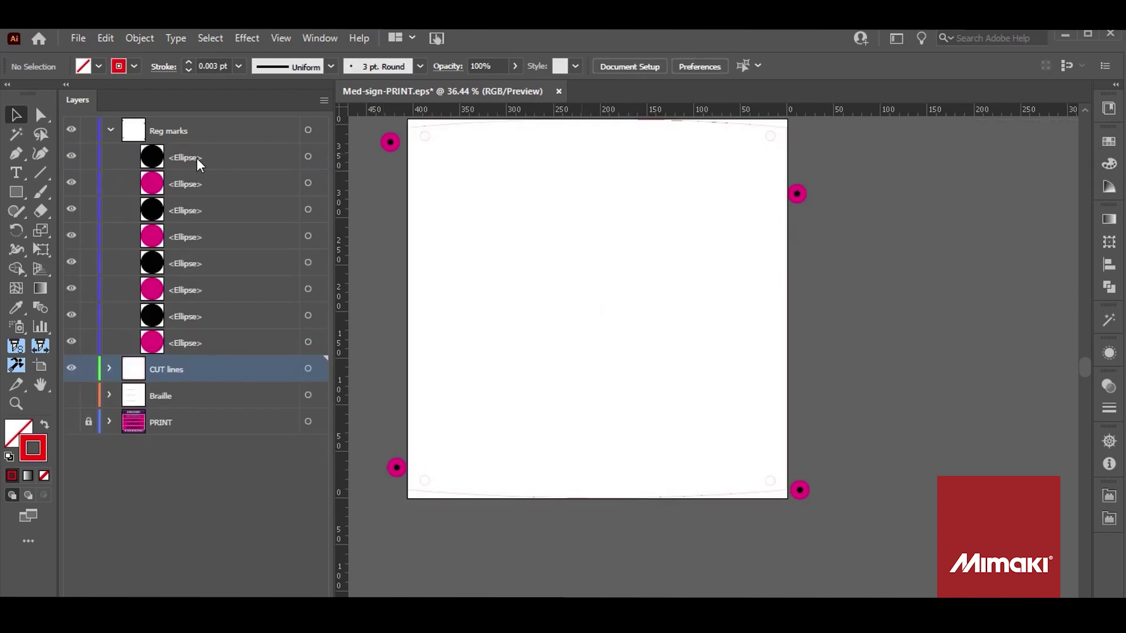
{"action": "left_click", "coordinate": [308, 184]}
{"action": "left_click", "coordinate": [71, 183]}
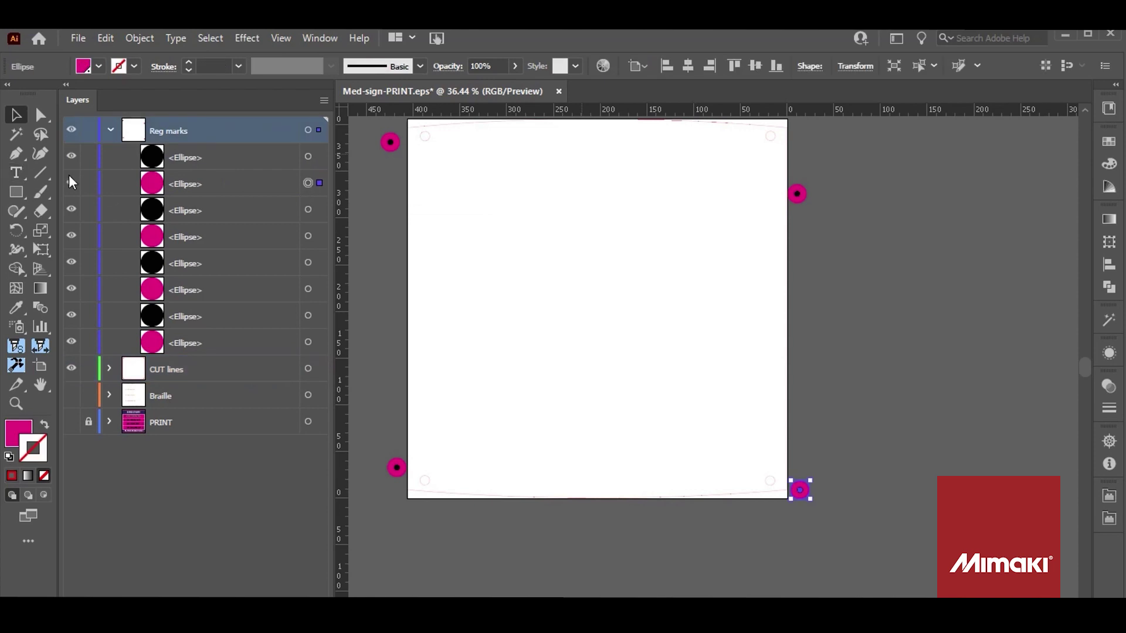
{"action": "left_click", "coordinate": [73, 238]}
{"action": "left_click", "coordinate": [71, 289]}
{"action": "left_click", "coordinate": [71, 344]}
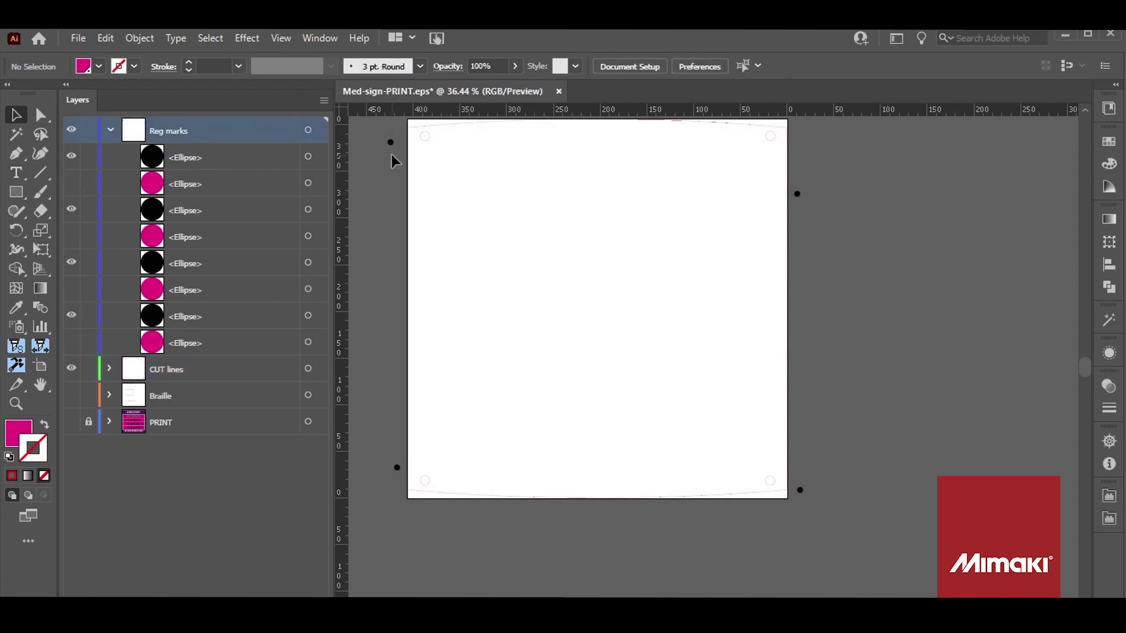
Step: Select the four black registration marks together
{"action": "left_click", "coordinate": [307, 156]}
{"action": "left_click", "coordinate": [308, 209], "text": "shift"}
{"action": "left_click", "coordinate": [308, 262], "text": "shift"}
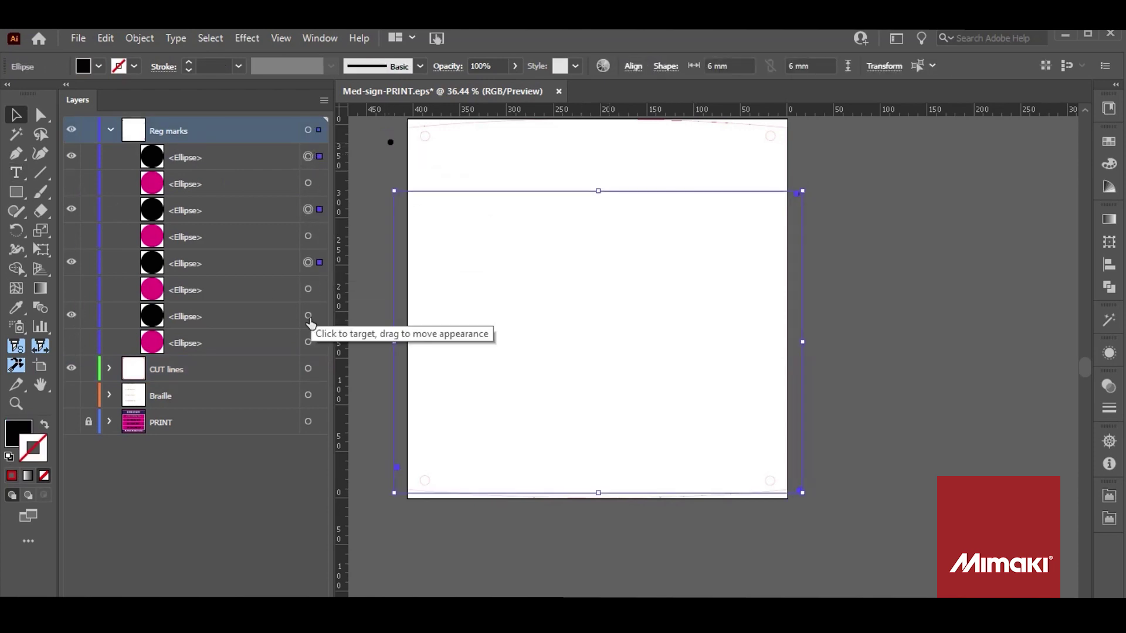
{"action": "left_click", "coordinate": [308, 316], "text": "shift"}
{"action": "left_click", "coordinate": [1107, 143]}
Step: Set the selected registration marks to pure RGB black (0, 0, 0) and deselect them
{"action": "left_click", "coordinate": [966, 134]}
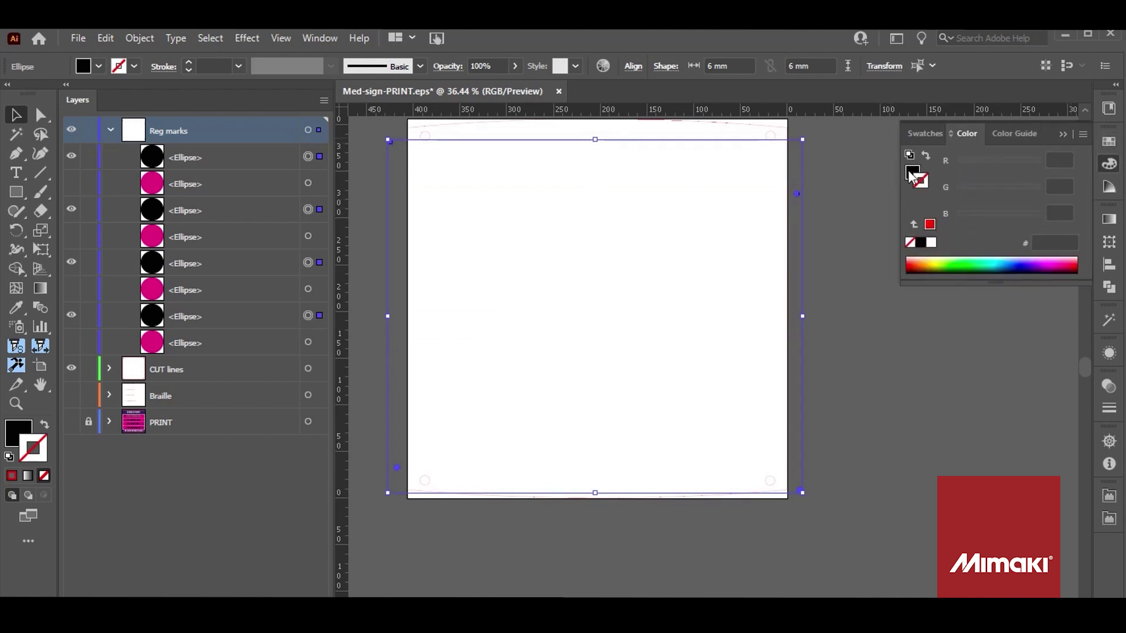
{"action": "type", "text": "0"}
{"action": "key", "text": "Tab"}
{"action": "type", "text": "0"}
{"action": "key", "text": "Tab"}
{"action": "type", "text": "0"}
{"action": "key", "text": "Tab"}
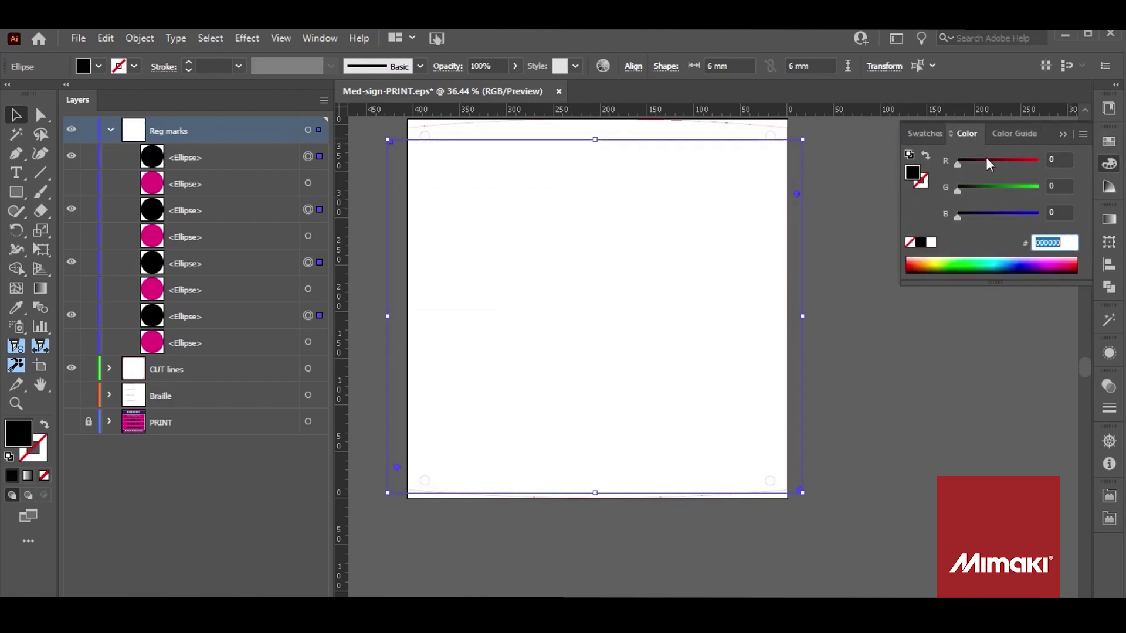
{"action": "left_click", "coordinate": [860, 201]}
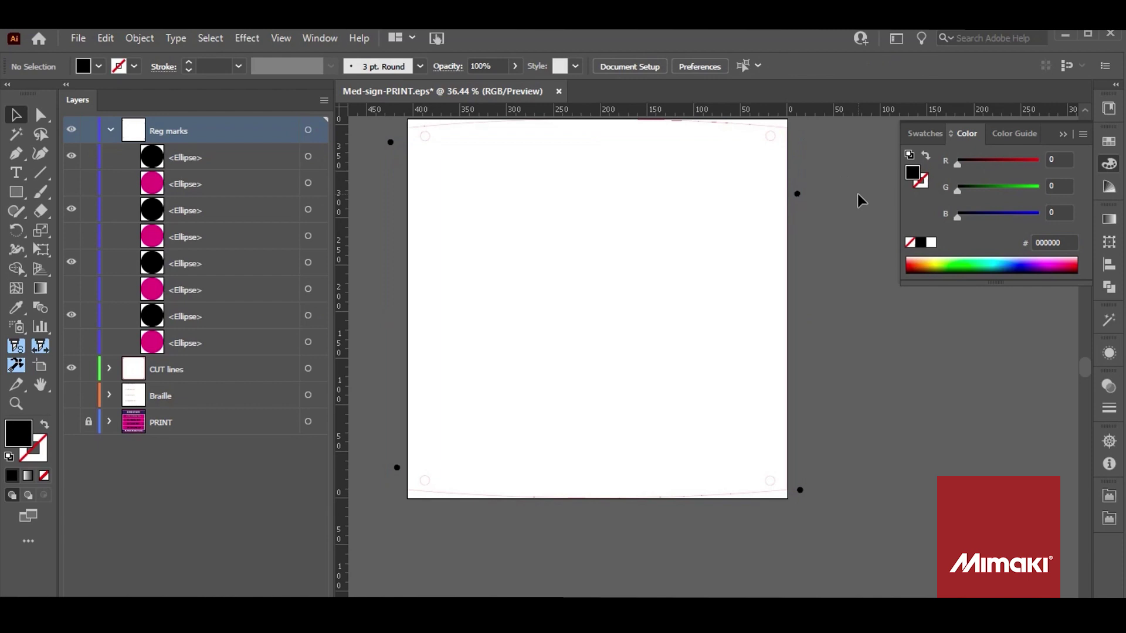
Step: Widen the artboard to 481.843 mm so it encloses all four black marks
{"action": "scroll", "coordinate": [860, 200], "scroll_direction": "up", "scroll_amount": 2}
{"action": "left_click", "coordinate": [648, 66]}
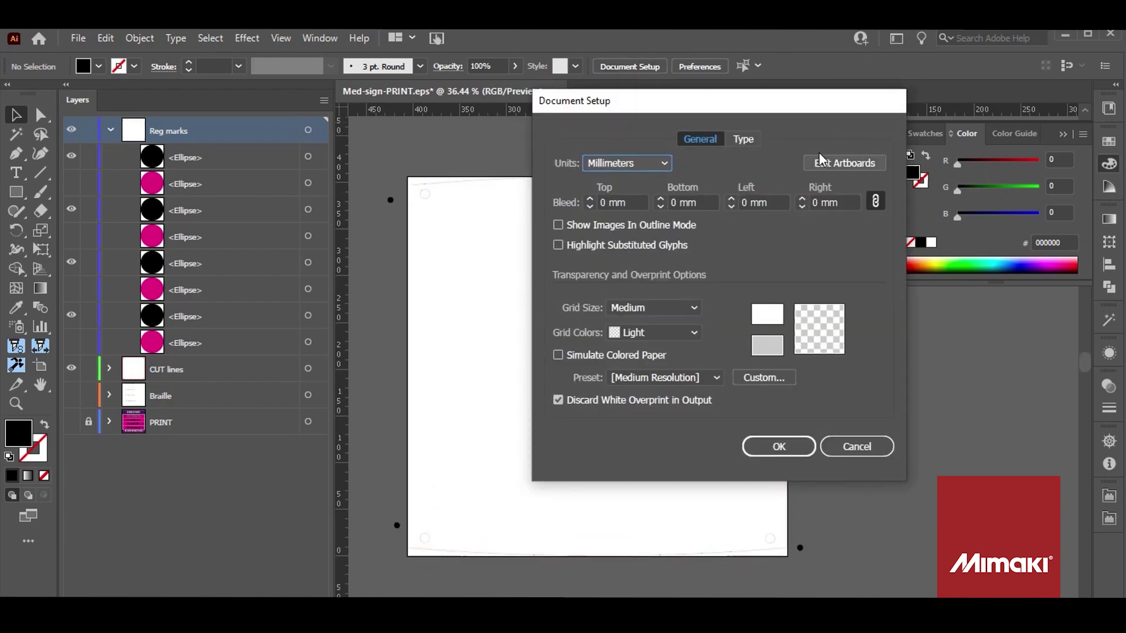
{"action": "left_click", "coordinate": [845, 162]}
{"action": "left_click_drag", "start_coordinate": [789, 367], "coordinate": [817, 367]}
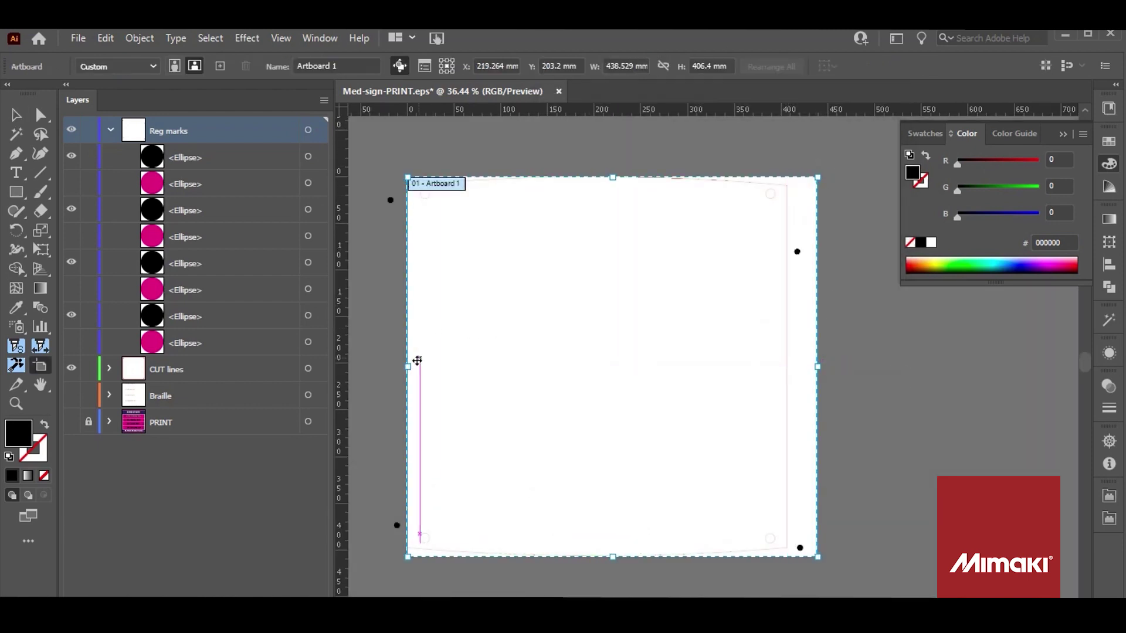
{"action": "left_click_drag", "start_coordinate": [408, 367], "coordinate": [367, 367]}
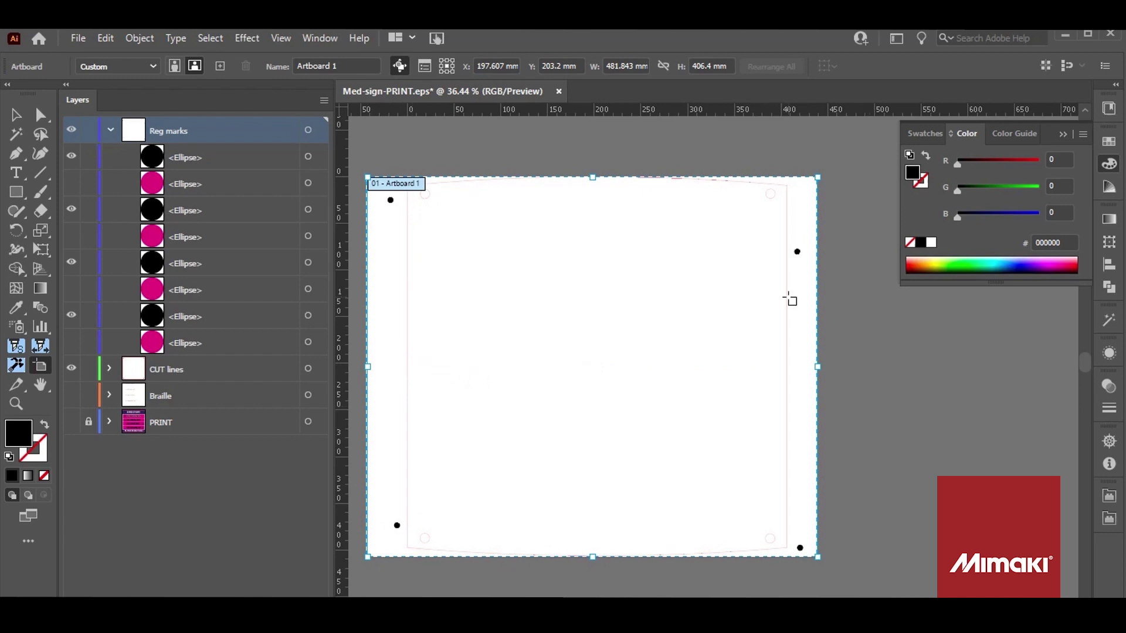
{"action": "left_click", "coordinate": [16, 115]}
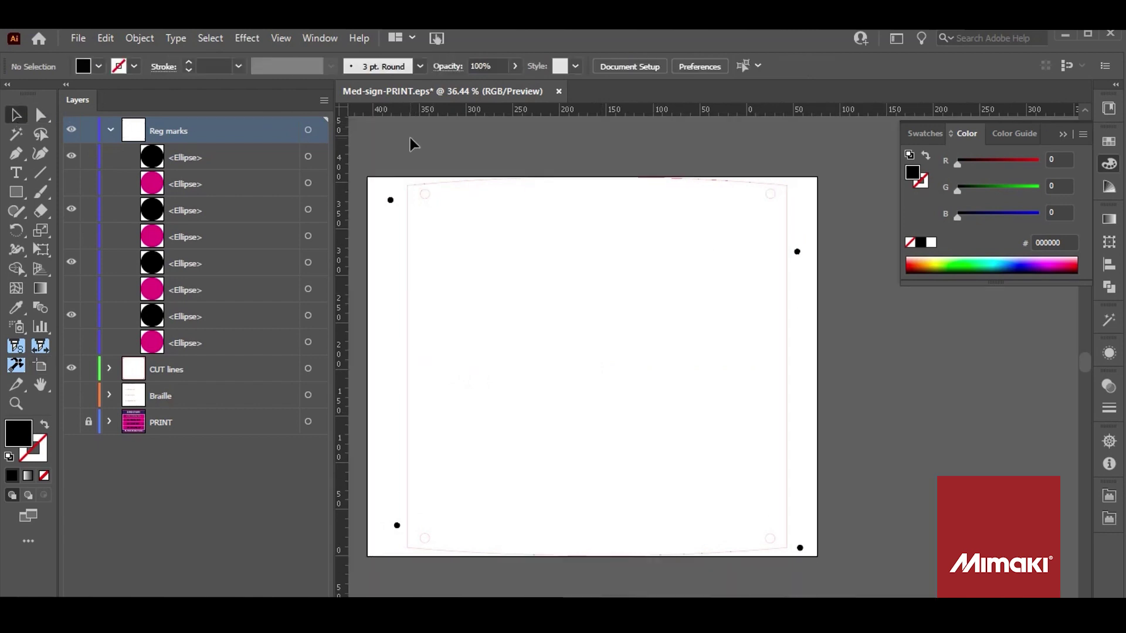
Step: Choose Trotec Engraver v11.4.0 as the printer in the Print dialog
{"action": "left_click", "coordinate": [79, 40]}
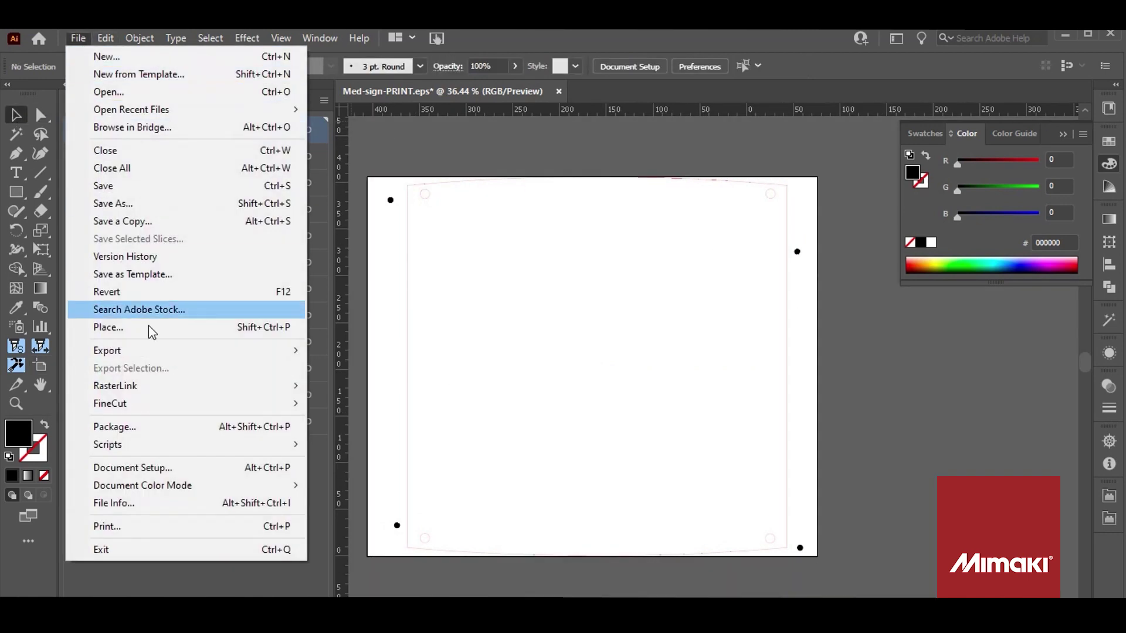
{"action": "left_click", "coordinate": [251, 522]}
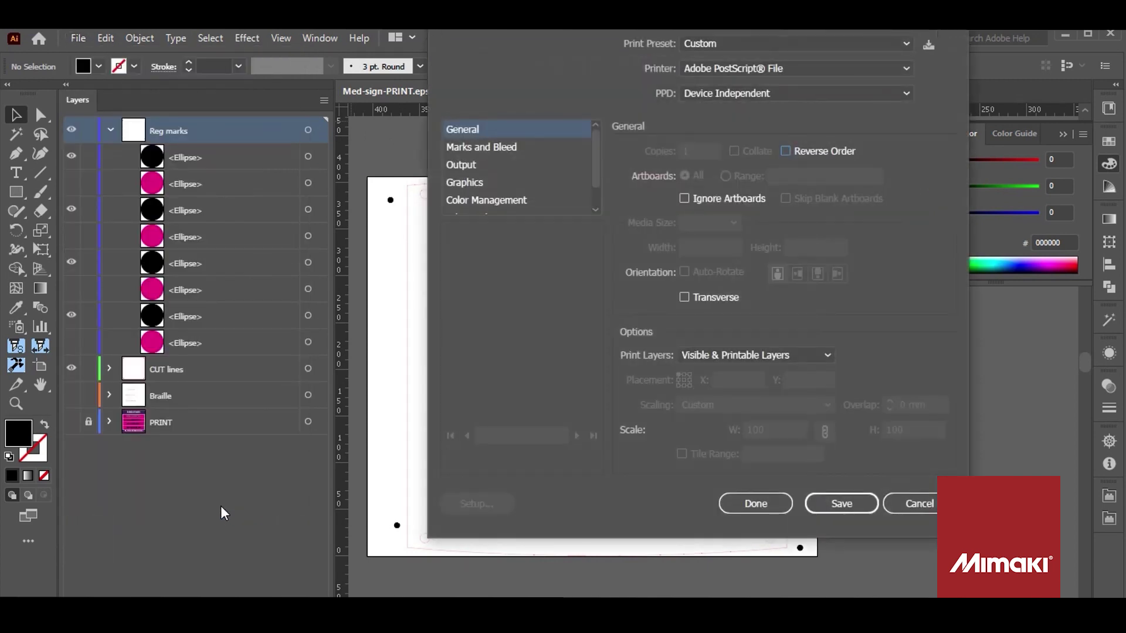
{"action": "left_click", "coordinate": [765, 69]}
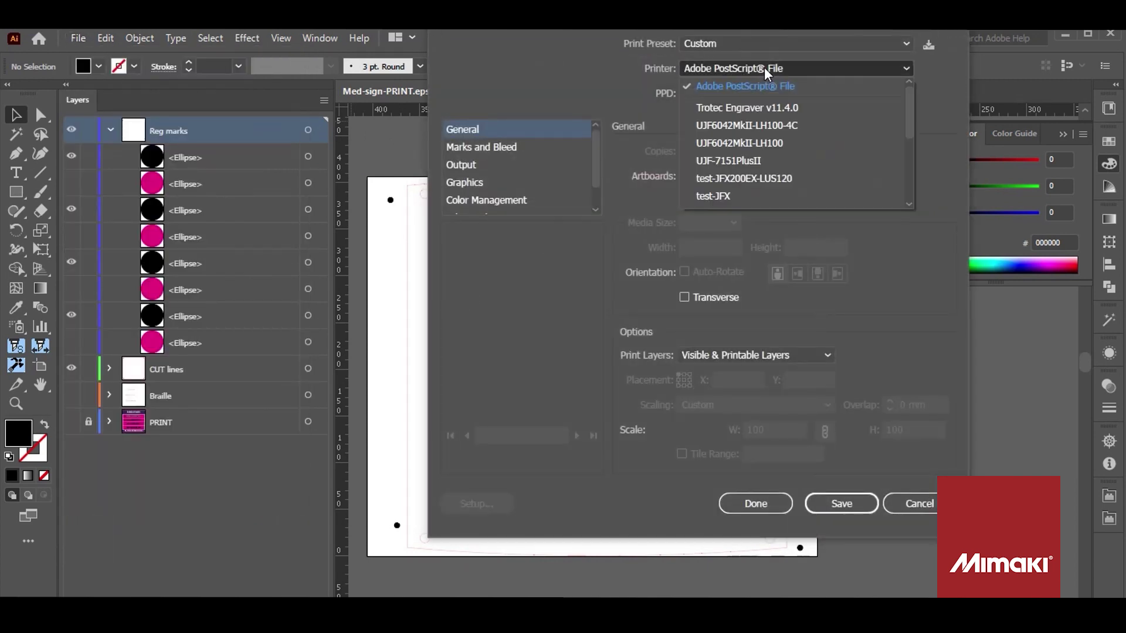
{"action": "left_click", "coordinate": [747, 108]}
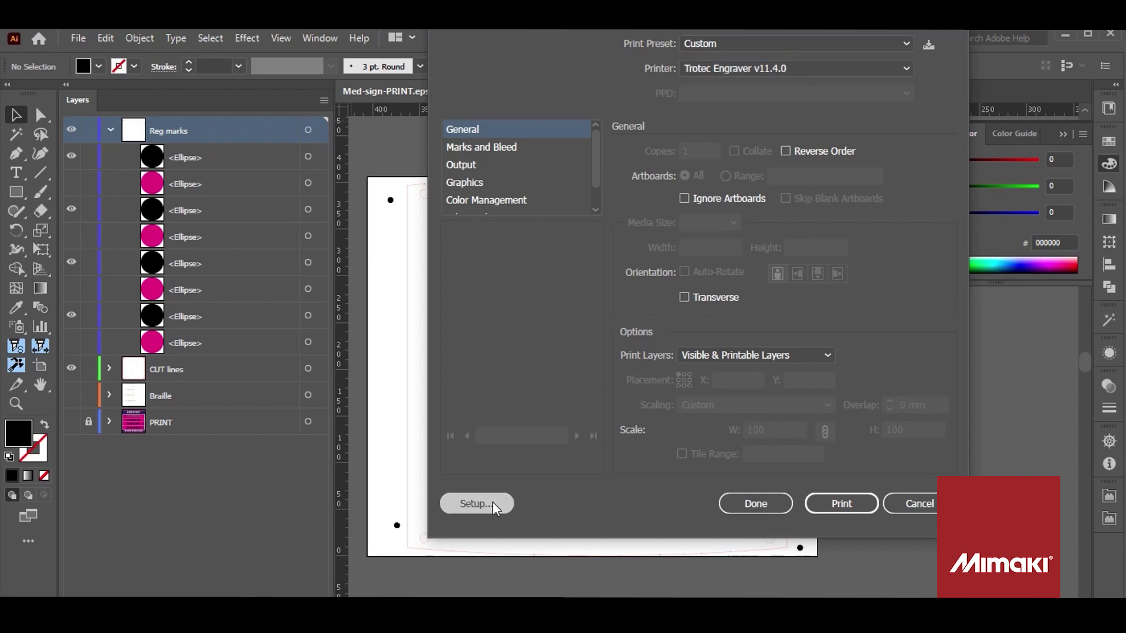
Step: Confirm the Acrylic Extruded 6mm hg material preferences and send the cut job to Trotec
{"action": "left_click", "coordinate": [490, 503]}
{"action": "left_click", "coordinate": [733, 162]}
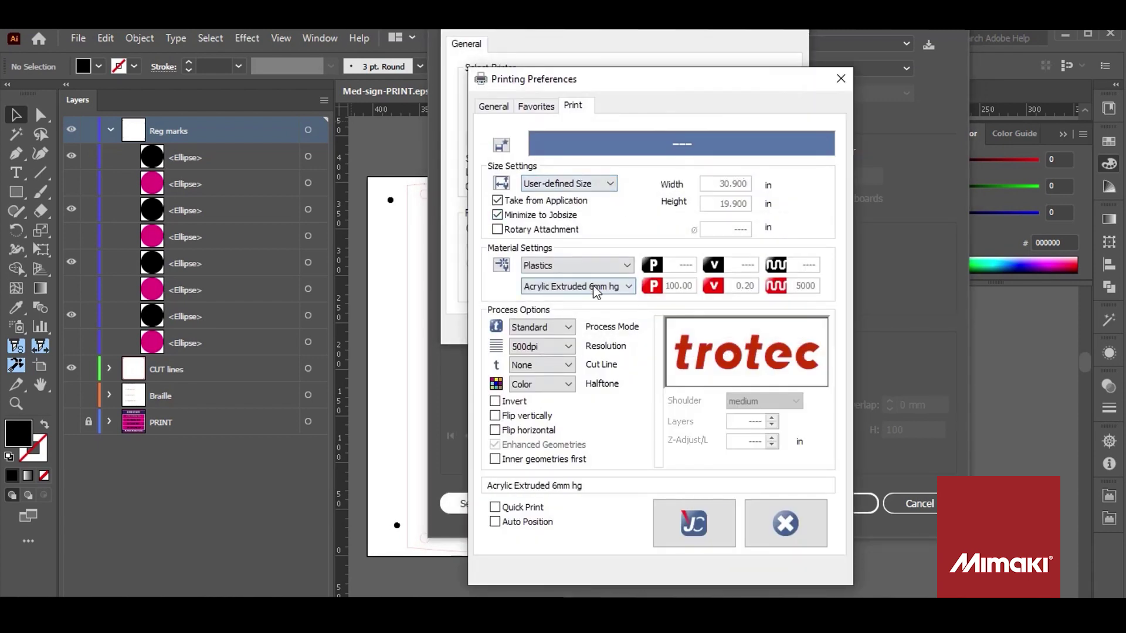
{"action": "left_click", "coordinate": [694, 523]}
{"action": "left_click", "coordinate": [707, 324]}
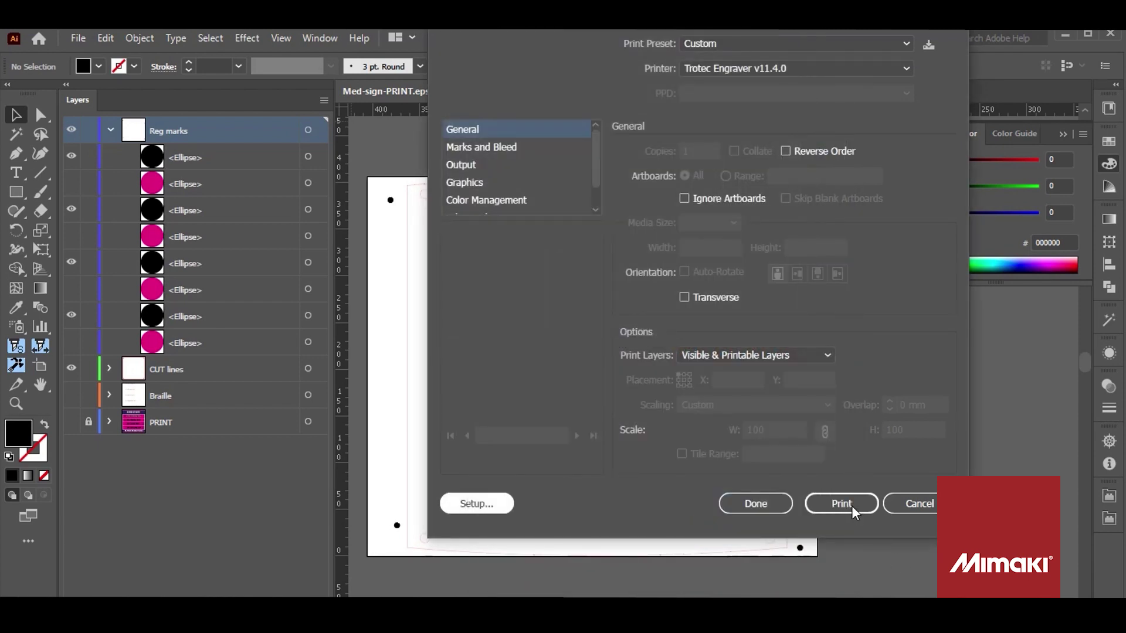
{"action": "left_click", "coordinate": [854, 505]}
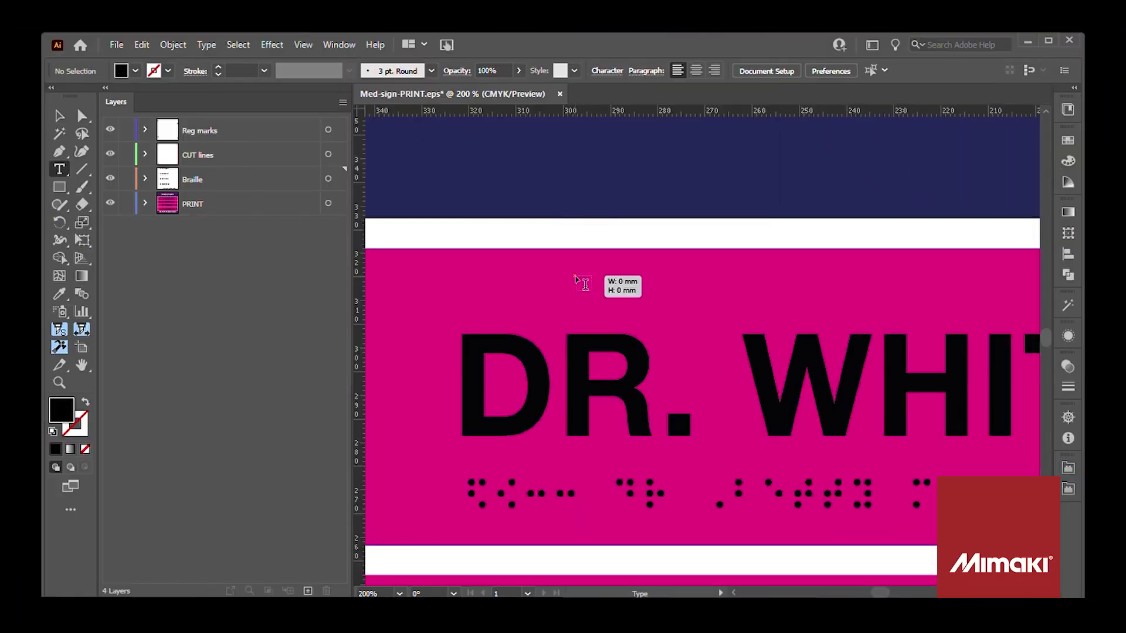
Step: Back in Illustrator, set a text insertion point above the heading for a new line
{"action": "left_click", "coordinate": [578, 282]}
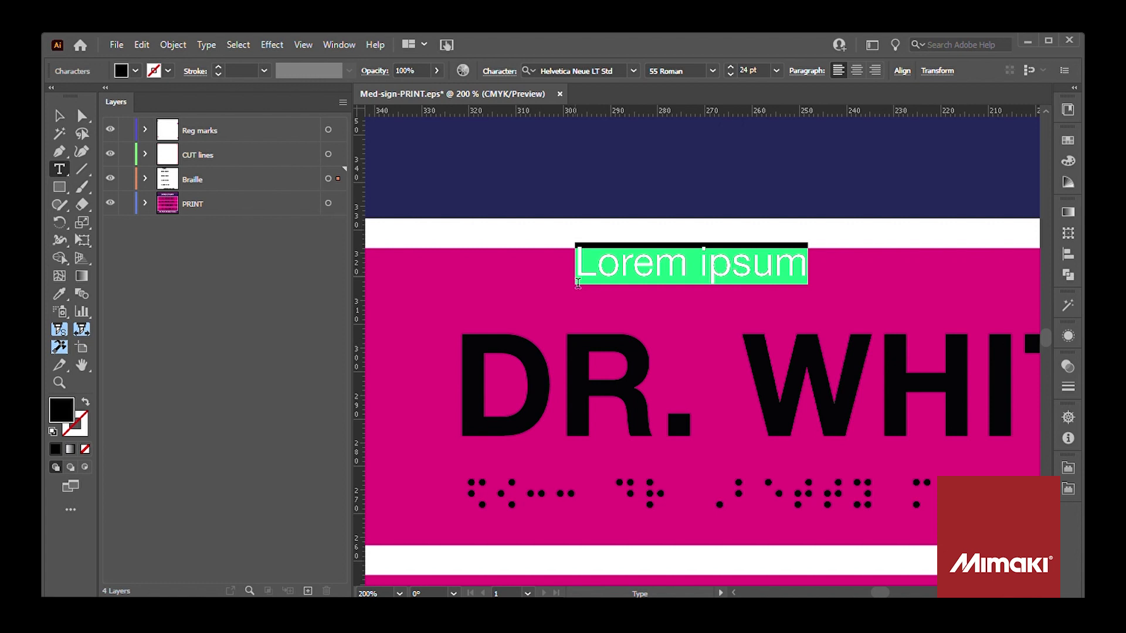
Step: Type the new line 'Dr ,white' above the heading
{"action": "type", "text": "Dr"}
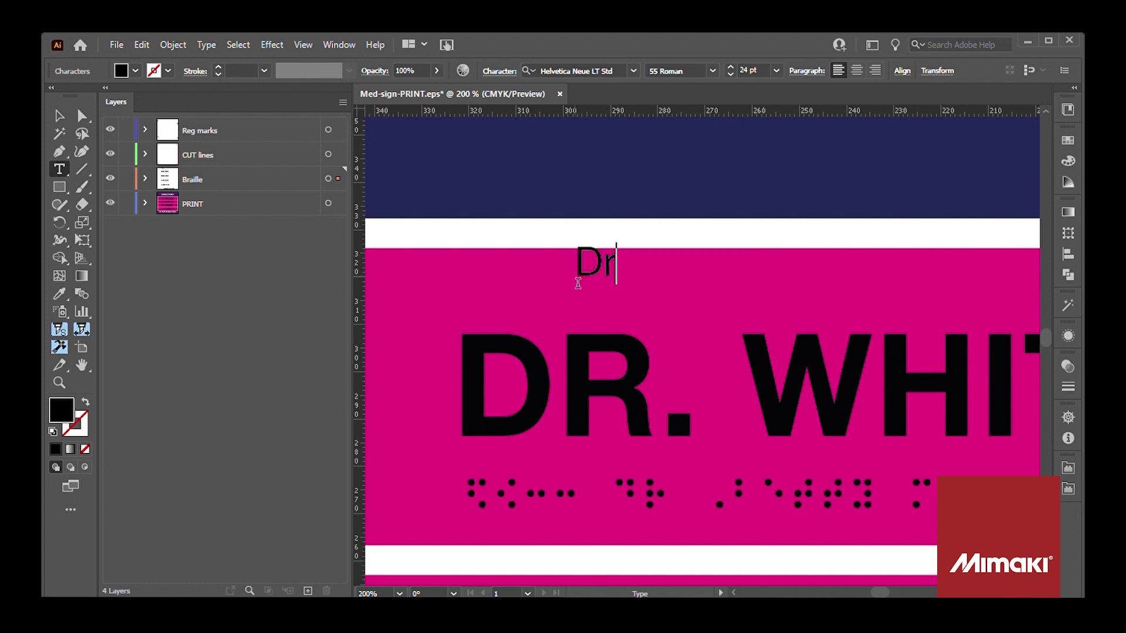
{"action": "type", "text": " white"}
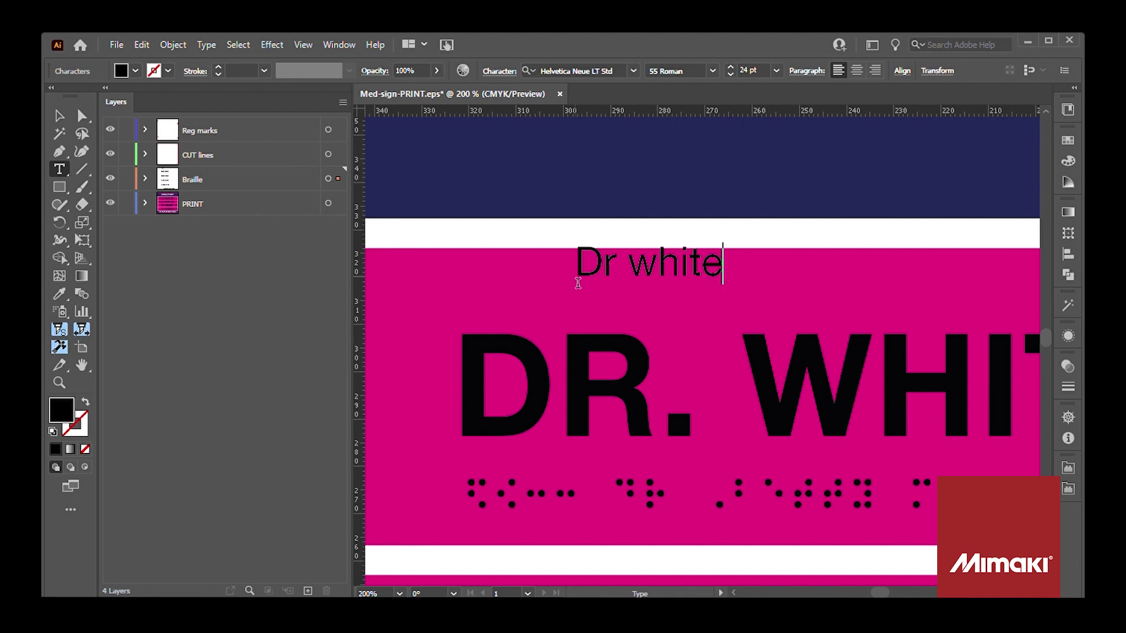
{"action": "key", "text": "Left"}
{"action": "key", "text": "Left"}
{"action": "key", "text": "Left"}
{"action": "key", "text": "Left"}
{"action": "key", "text": "Left"}
{"action": "key", "text": "Left"}
{"action": "type", "text": ","}
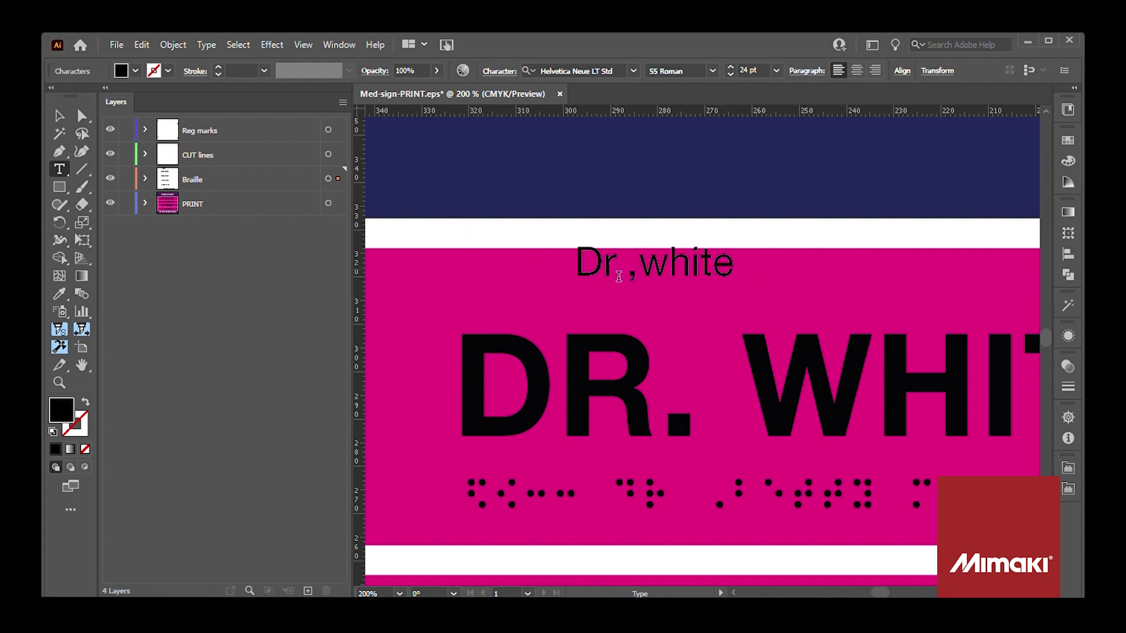
Step: Set the whole 'Dr ,white' line in the Braille font
{"action": "left_click_drag", "start_coordinate": [578, 271], "coordinate": [749, 273]}
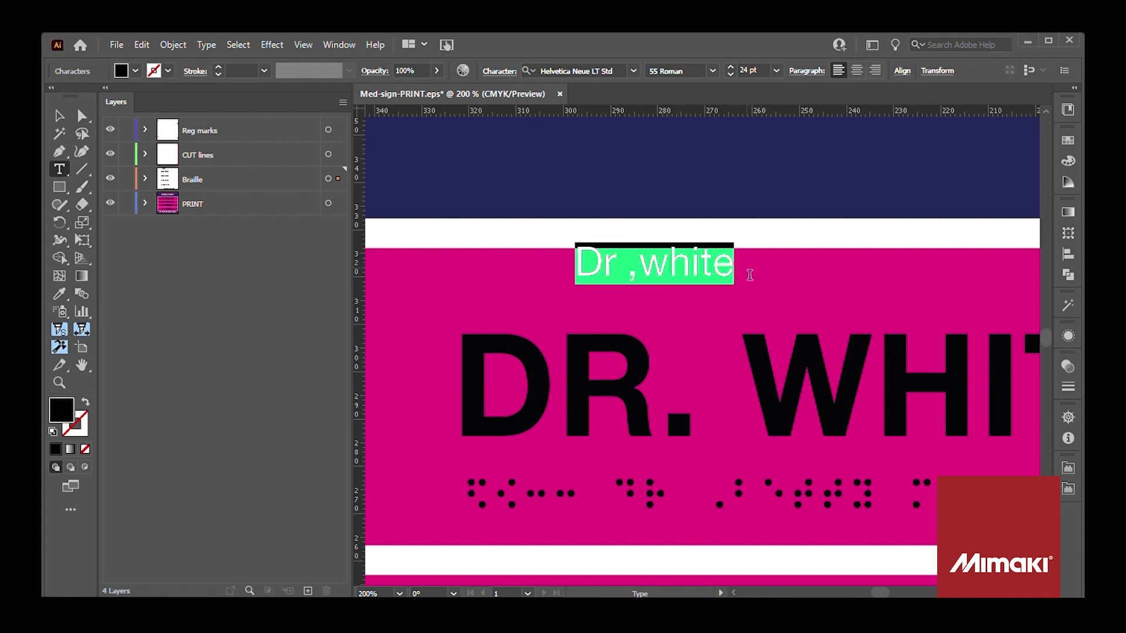
{"action": "left_click", "coordinate": [638, 75]}
{"action": "type", "text": "bra"}
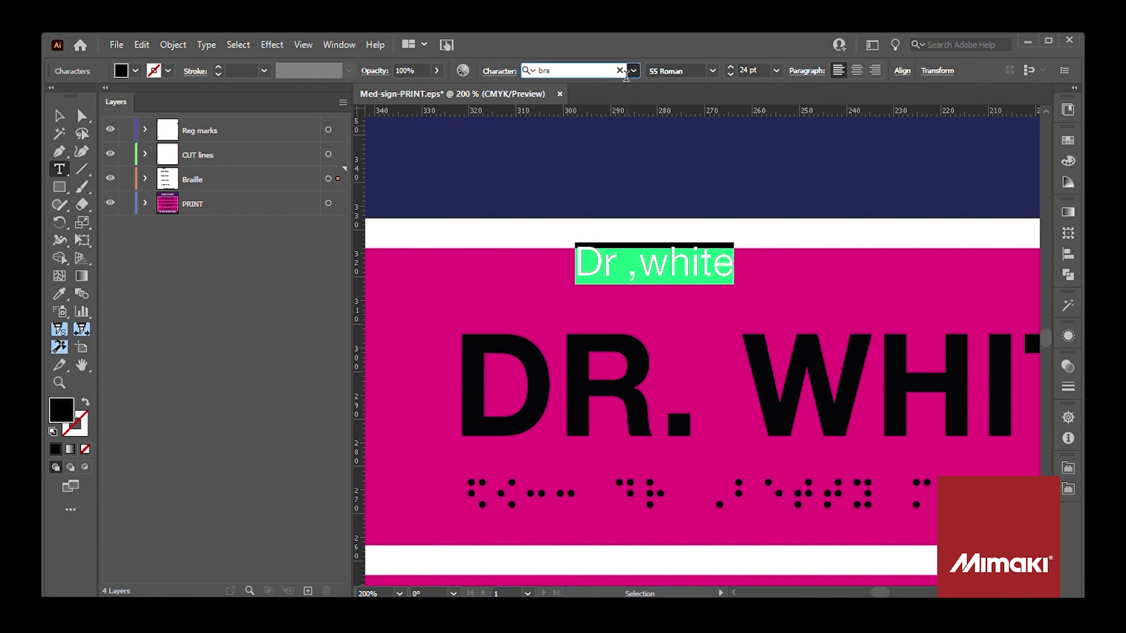
{"action": "key", "text": "Return"}
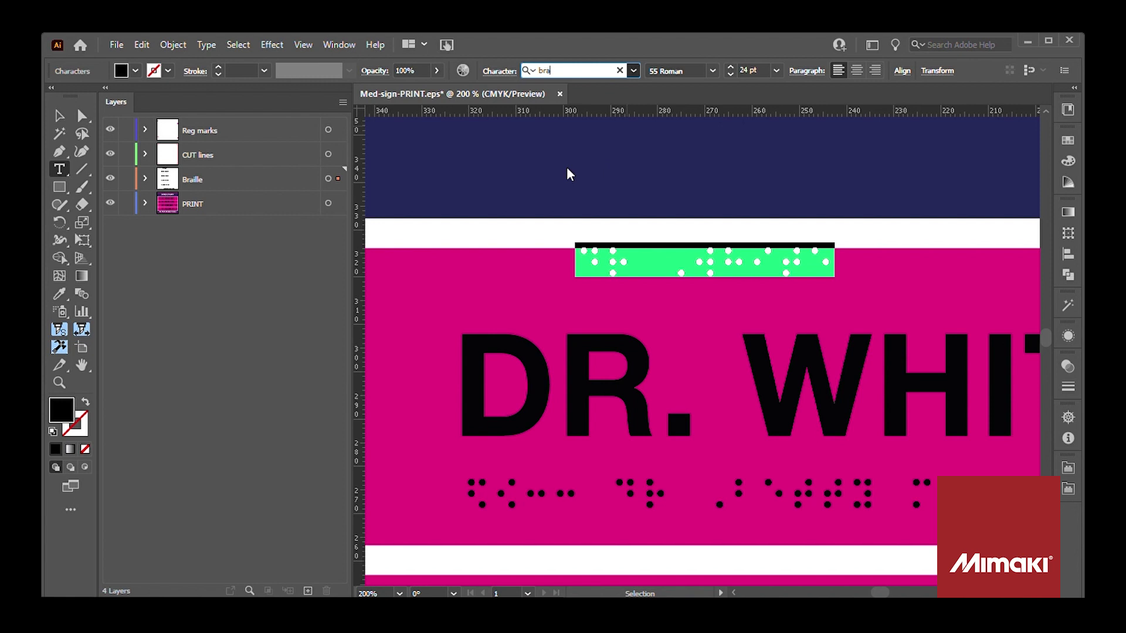
{"action": "key", "text": "Escape"}
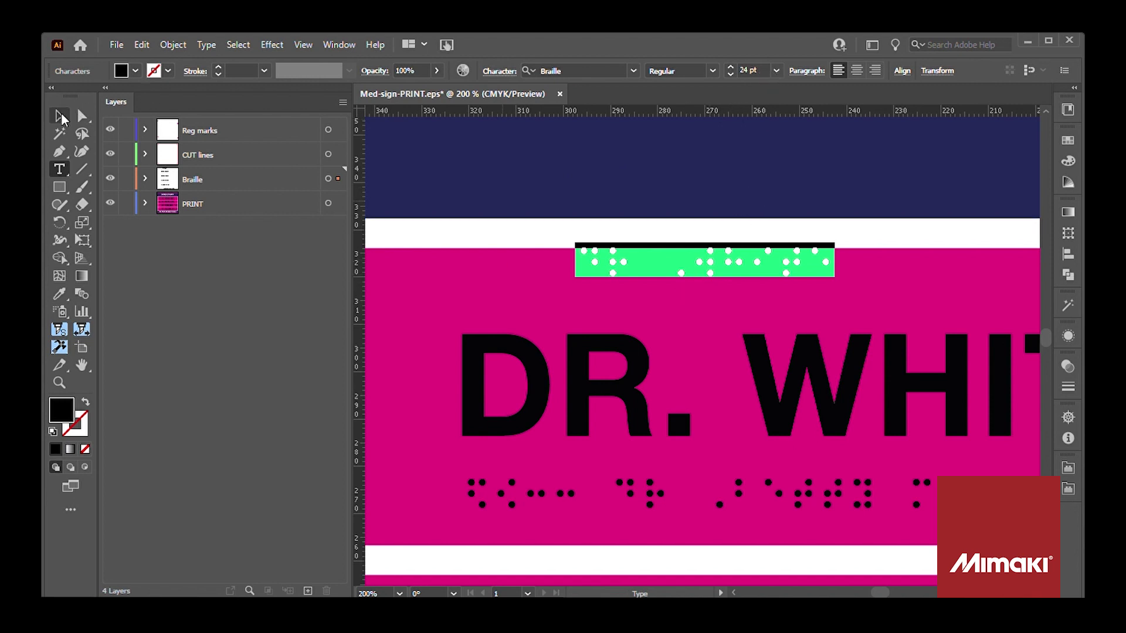
{"action": "key", "text": "Escape"}
Step: Move the braille text down and left onto the lower braille row
{"action": "left_click_drag", "start_coordinate": [704, 273], "coordinate": [701, 291]}
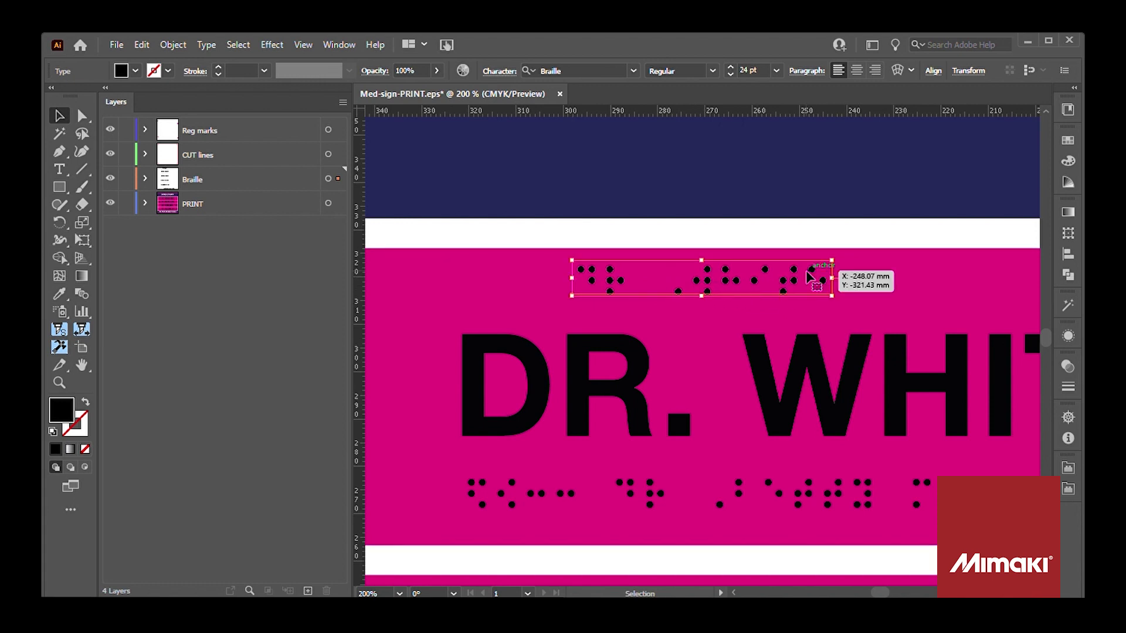
{"action": "left_click_drag", "start_coordinate": [808, 275], "coordinate": [709, 278]}
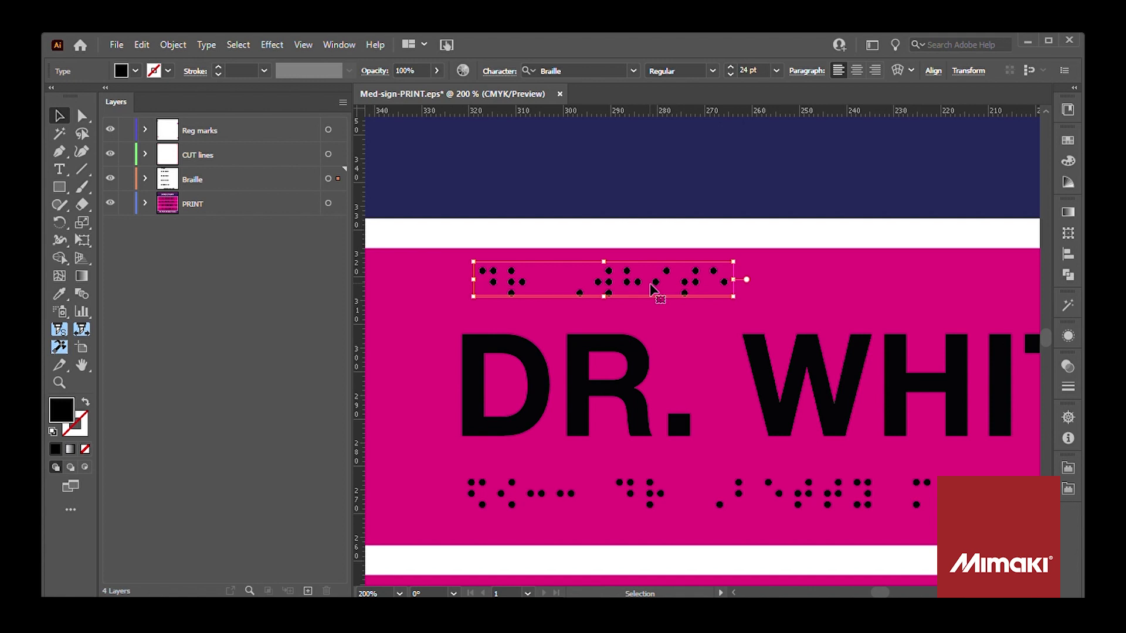
{"action": "left_click_drag", "start_coordinate": [653, 289], "coordinate": [645, 502]}
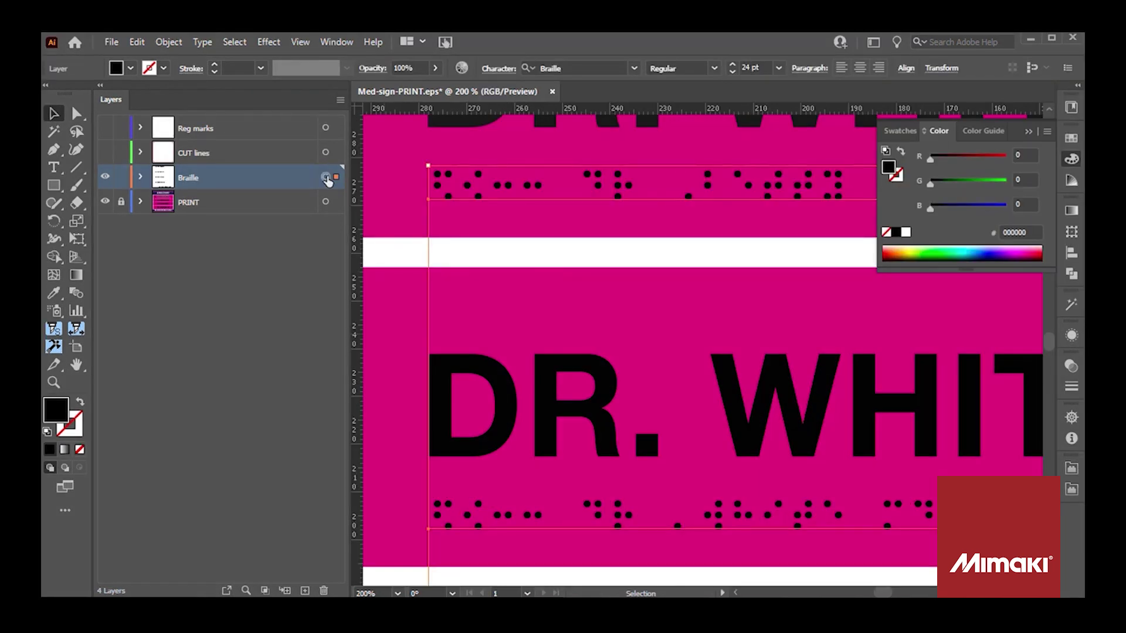
Step: Convert the braille text to outlines with Type > Create Outlines
{"action": "left_click", "coordinate": [202, 42]}
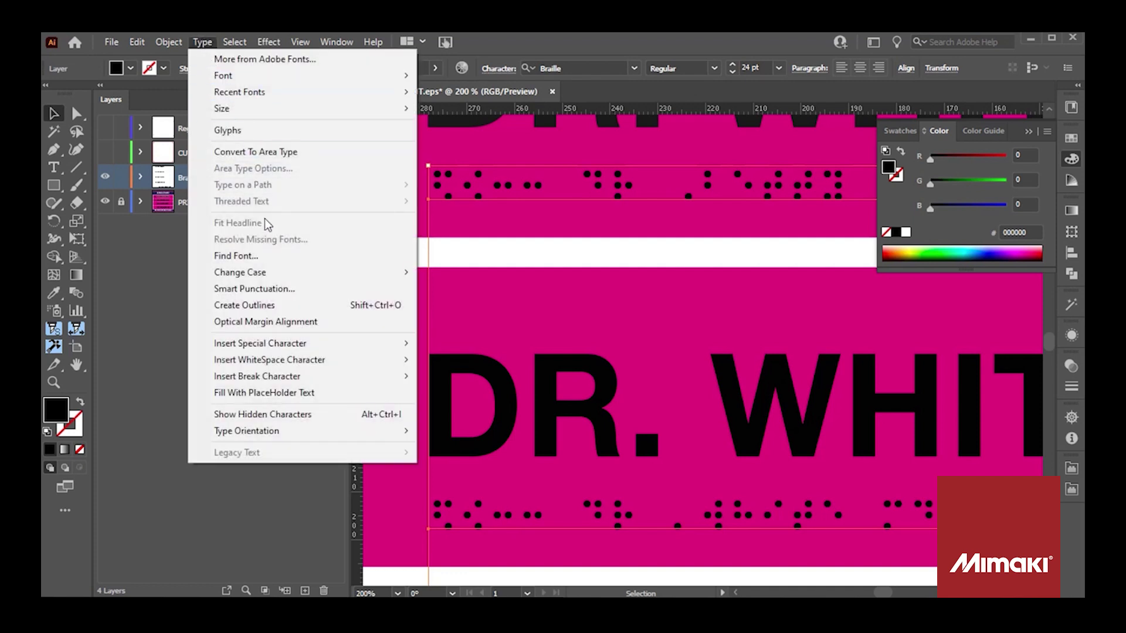
{"action": "left_click", "coordinate": [273, 305]}
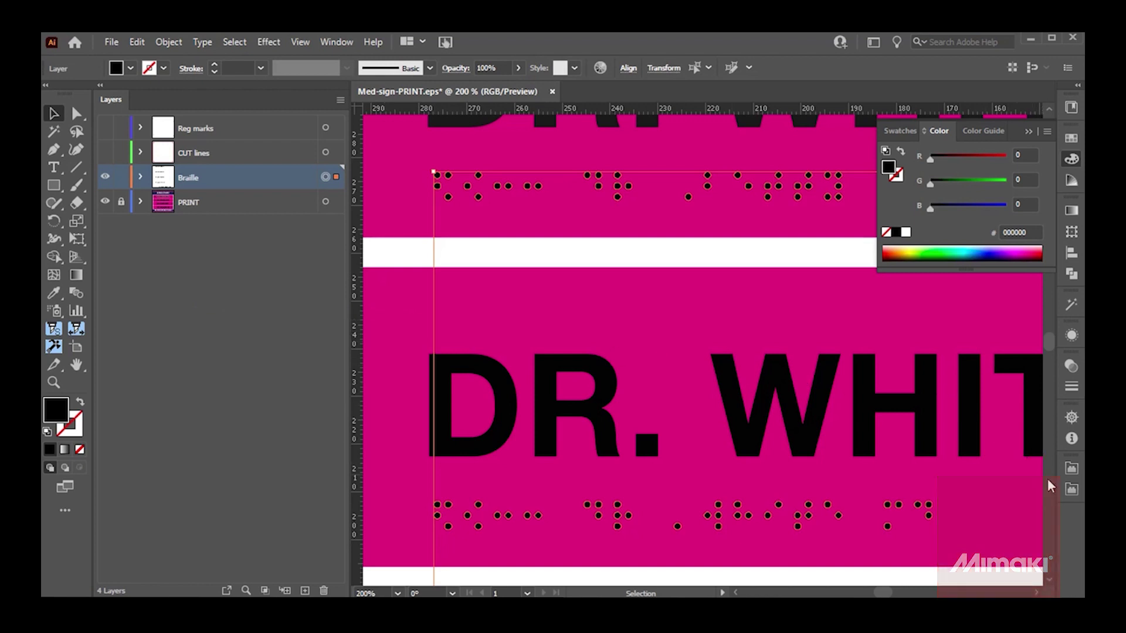
{"action": "left_click", "coordinate": [1072, 494]}
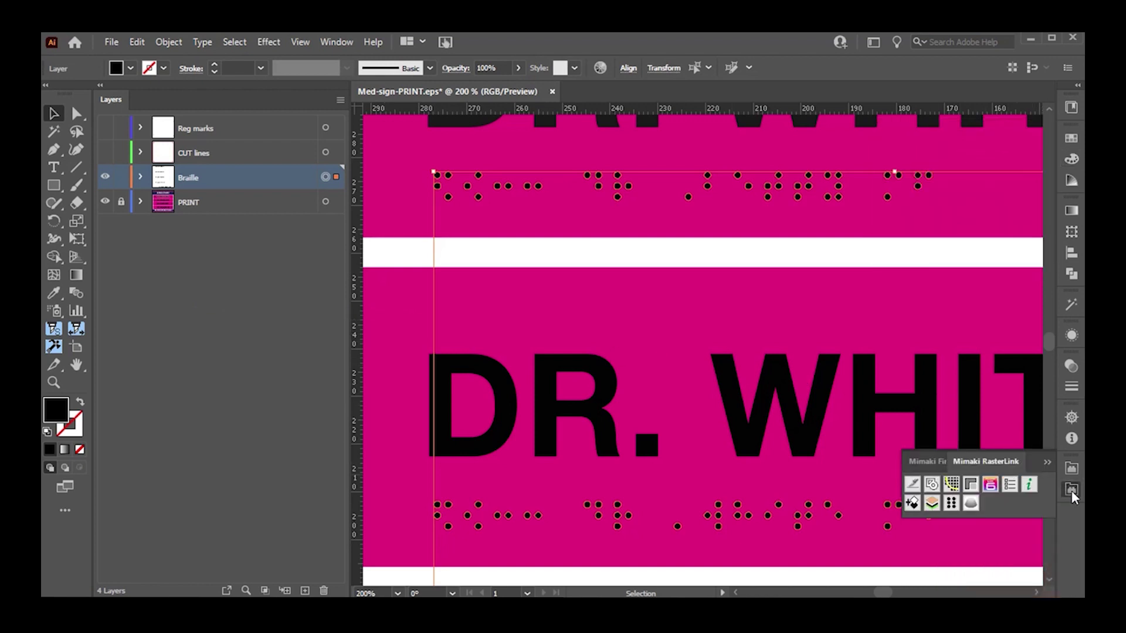
Step: Give the dots the Mimaki MmkBraille_ADA outline style and hide the PRINT layer
{"action": "left_click", "coordinate": [954, 505]}
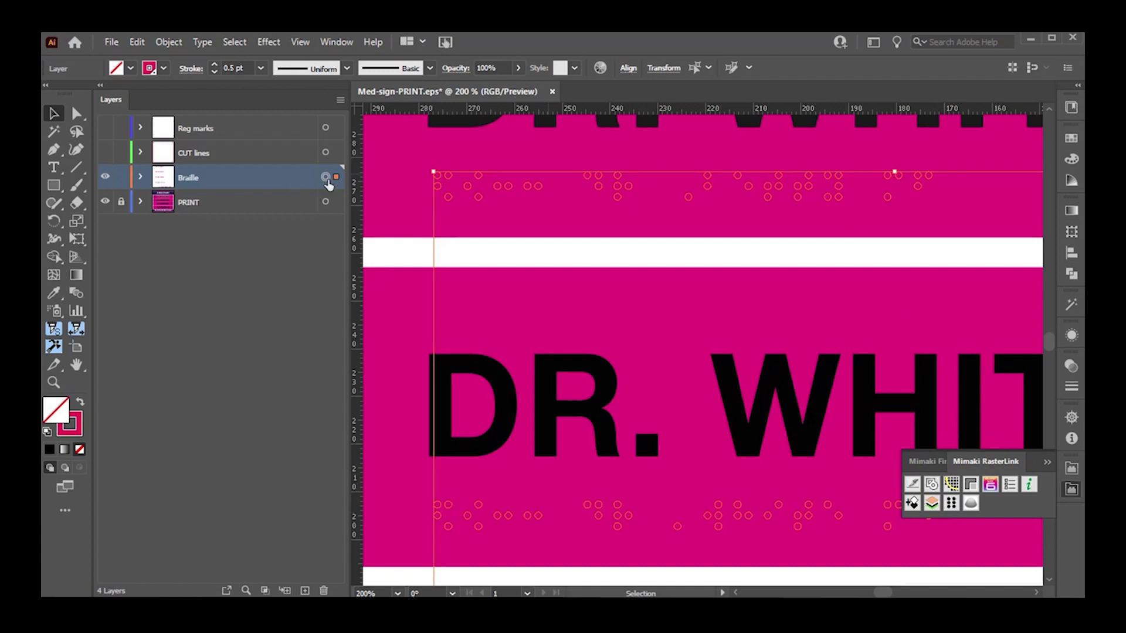
{"action": "left_click", "coordinate": [1070, 141]}
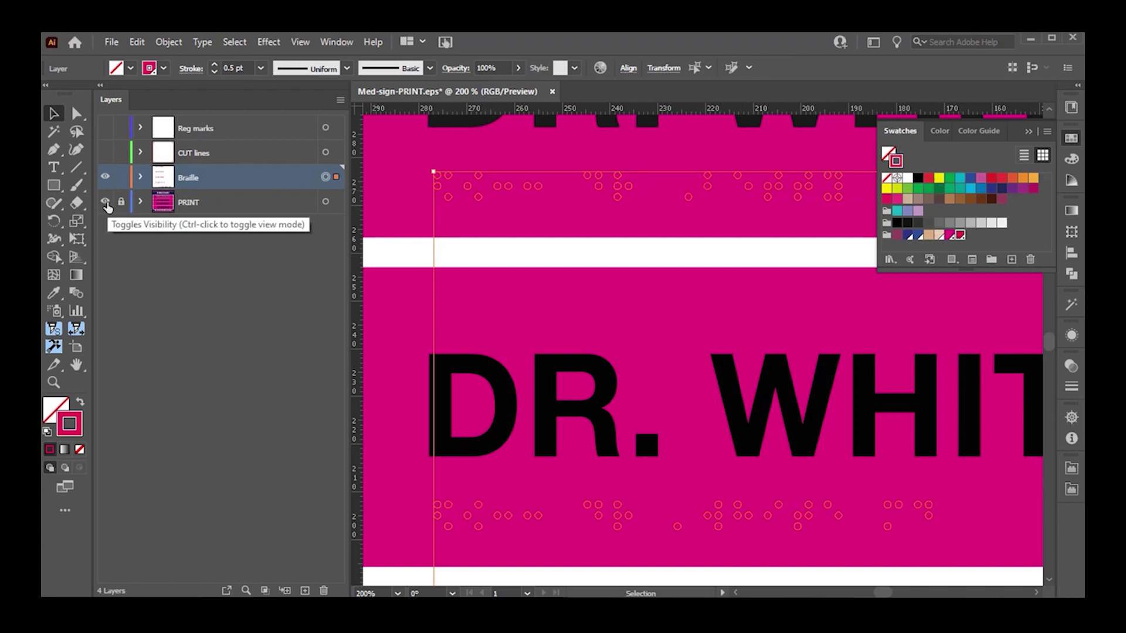
{"action": "left_click", "coordinate": [106, 202]}
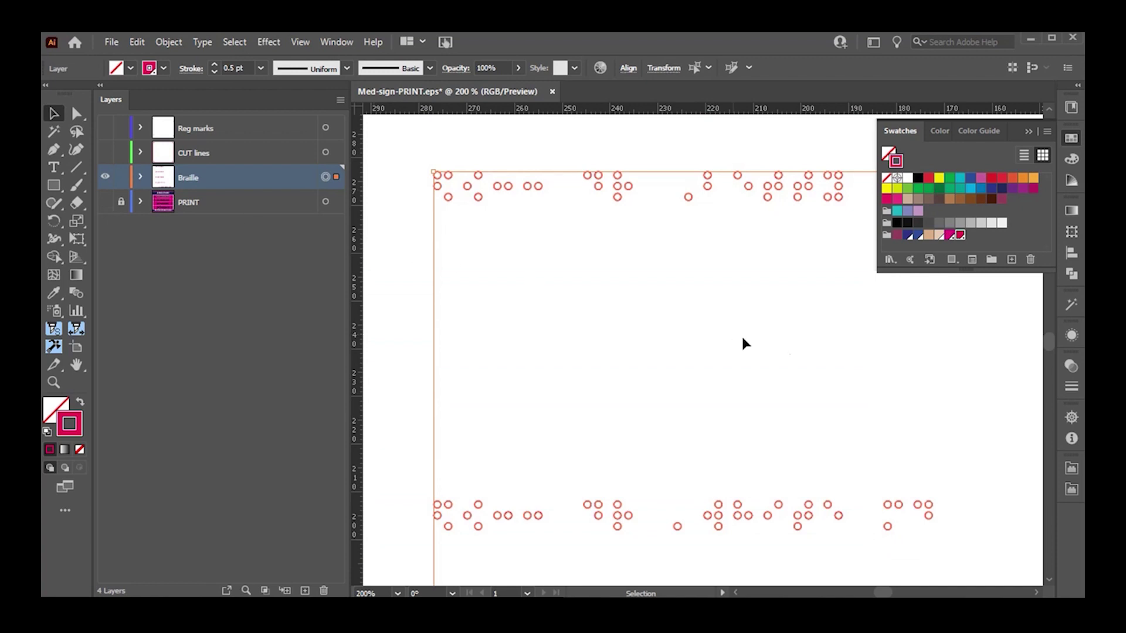
Step: Save the braille-only artwork as Braille-Print-01.eps in the Prints folder, accepting EPS options
{"action": "left_click", "coordinate": [1072, 490]}
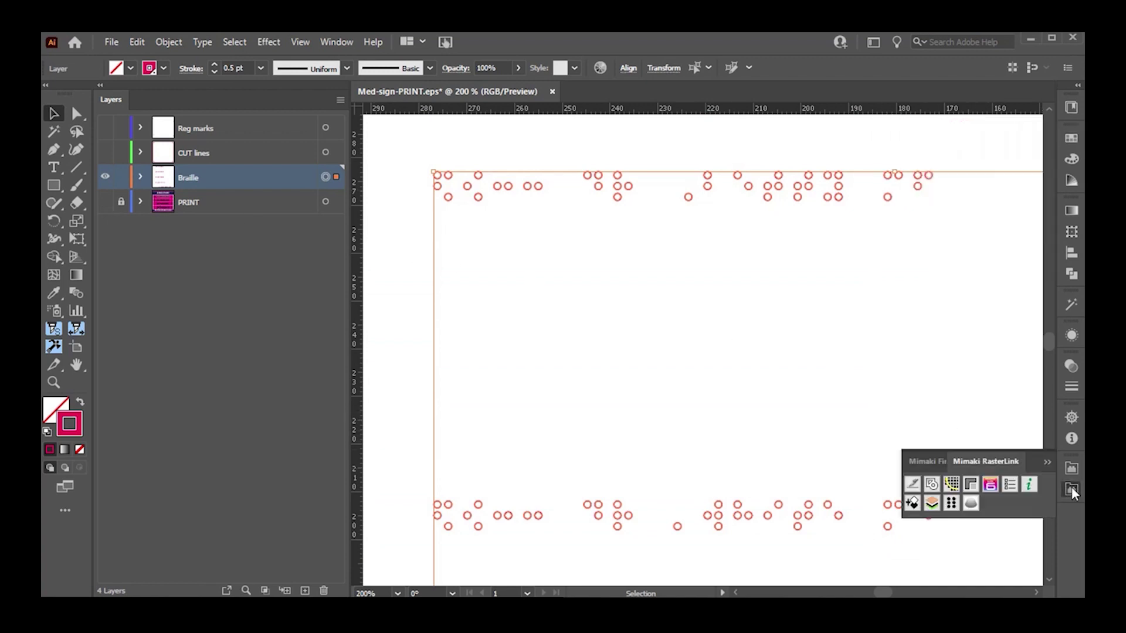
{"action": "left_click", "coordinate": [991, 484]}
{"action": "left_click_drag", "start_coordinate": [961, 330], "coordinate": [392, 143]}
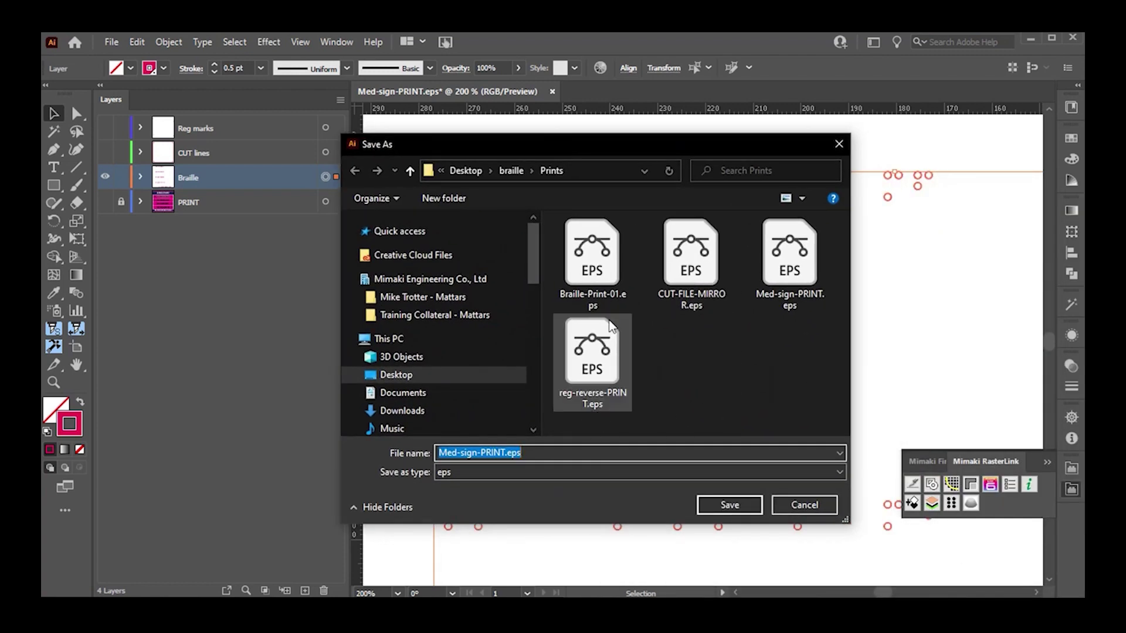
{"action": "left_click", "coordinate": [600, 283]}
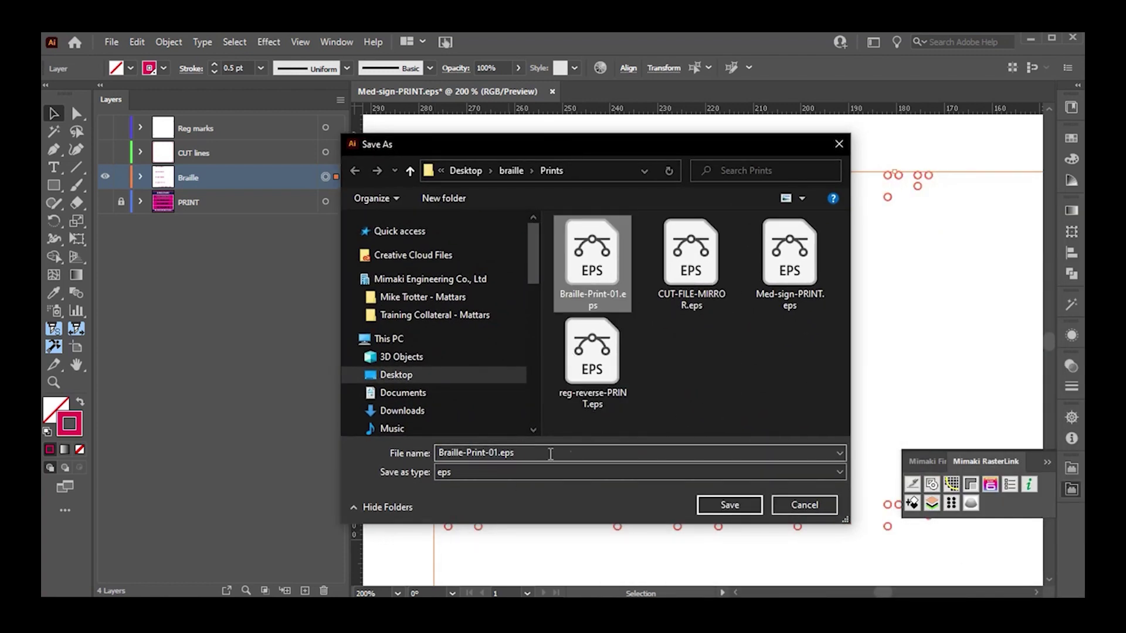
{"action": "left_click", "coordinate": [732, 506]}
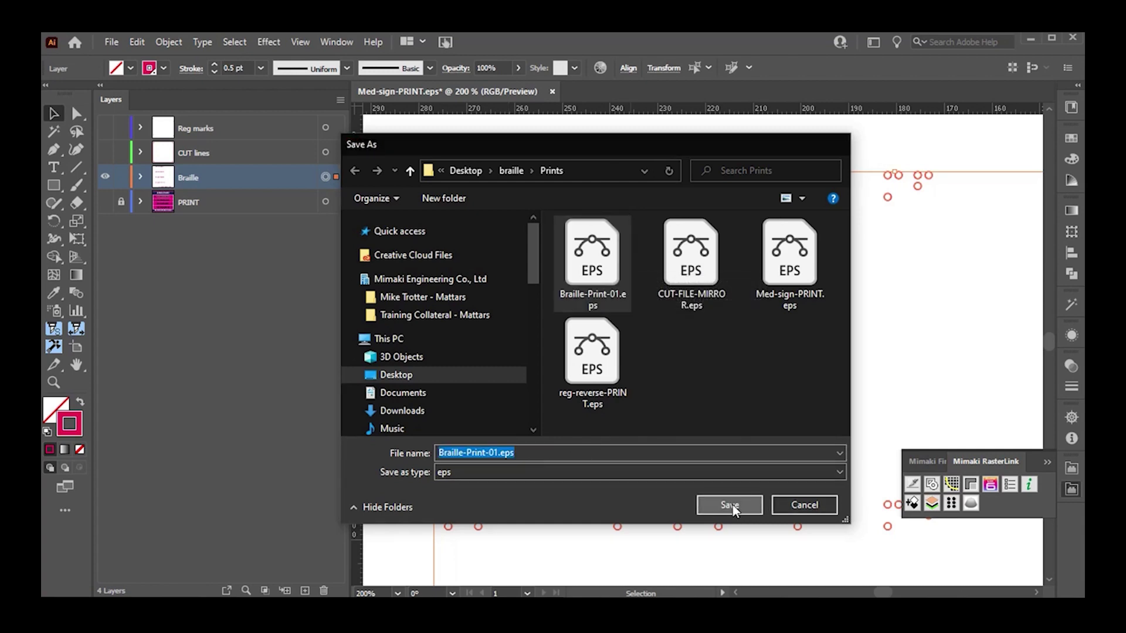
{"action": "left_click", "coordinate": [773, 474]}
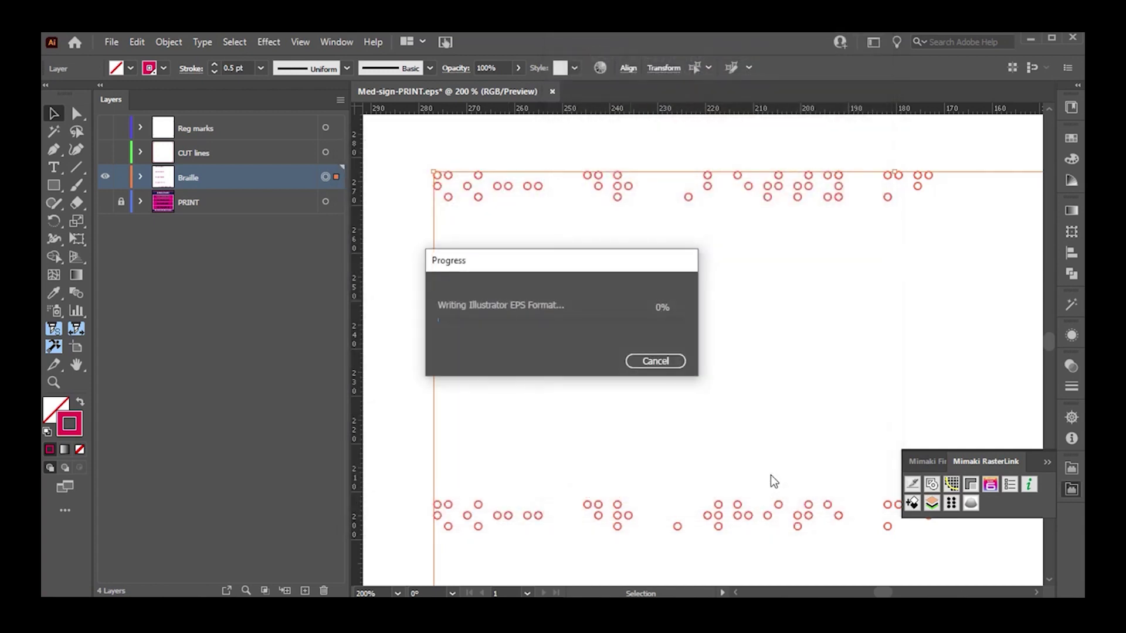